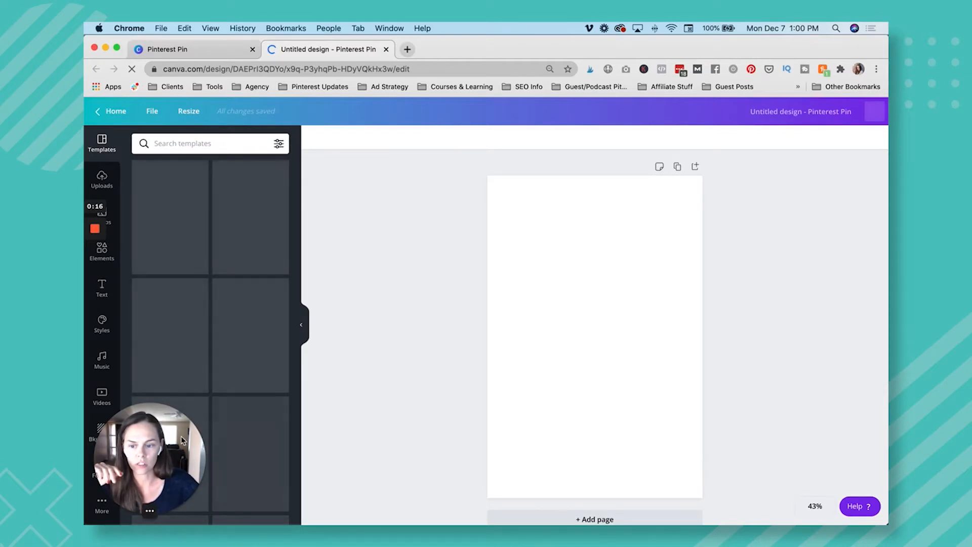
Browse the Elements library and its Arrow graphics.
drag(165, 467, 156, 99)
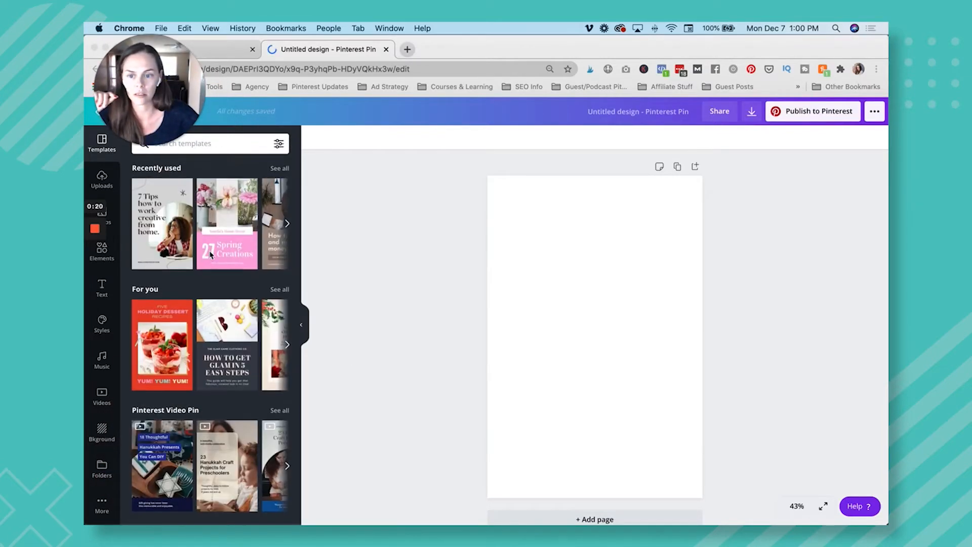
click(113, 263)
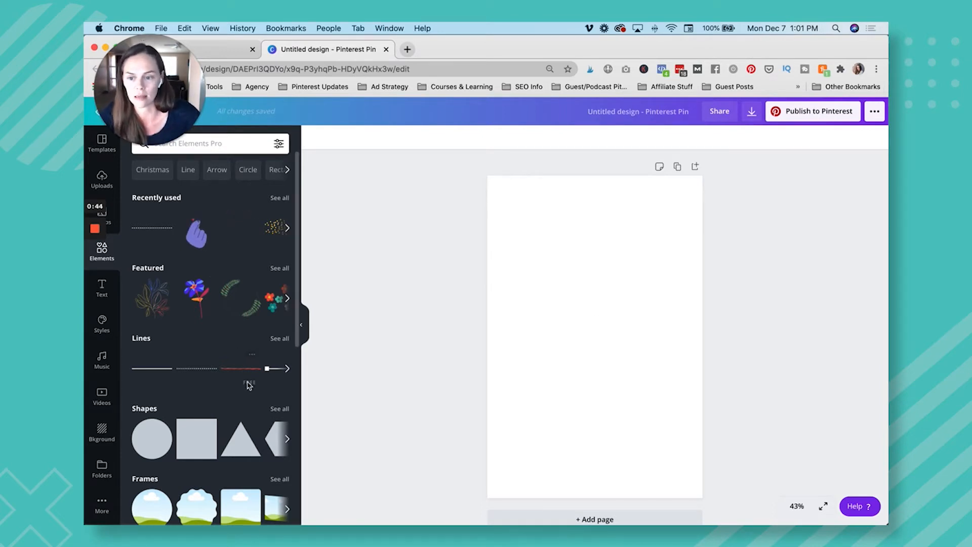
scroll(258, 370, down, 2)
scroll(238, 284, up, 2)
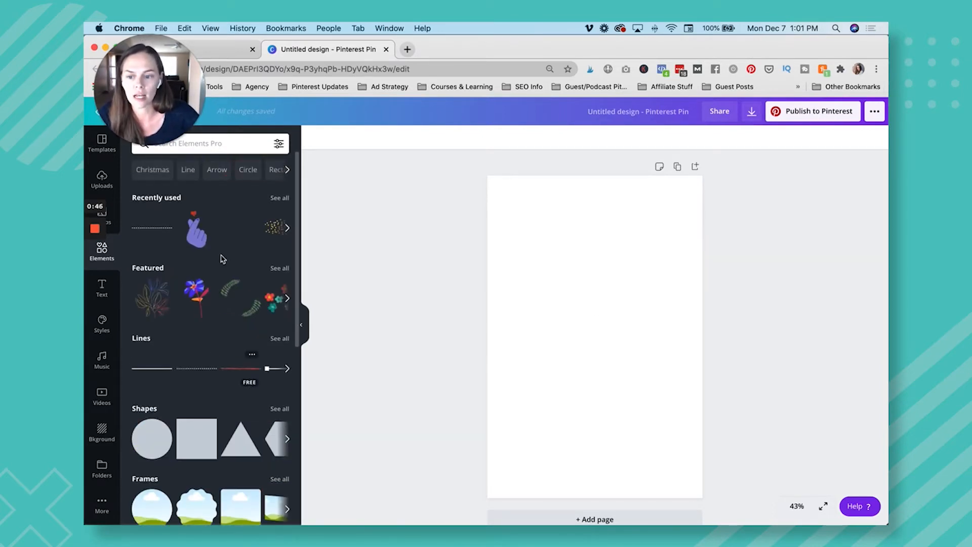
click(216, 170)
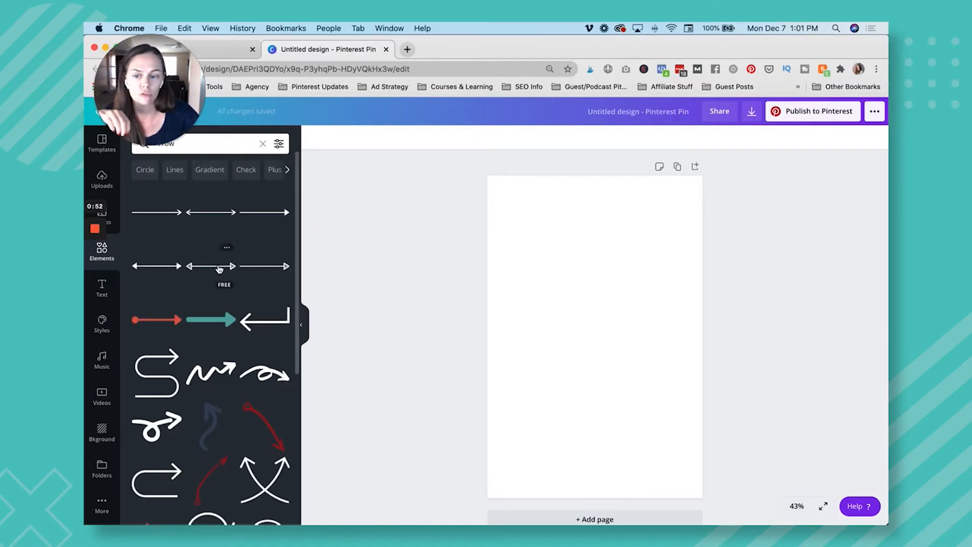
scroll(235, 403, down, 1)
scroll(235, 402, up, 1)
Search the elements for polka dots and place the pink and maroon dot pattern on the page.
click(263, 144)
click(219, 143)
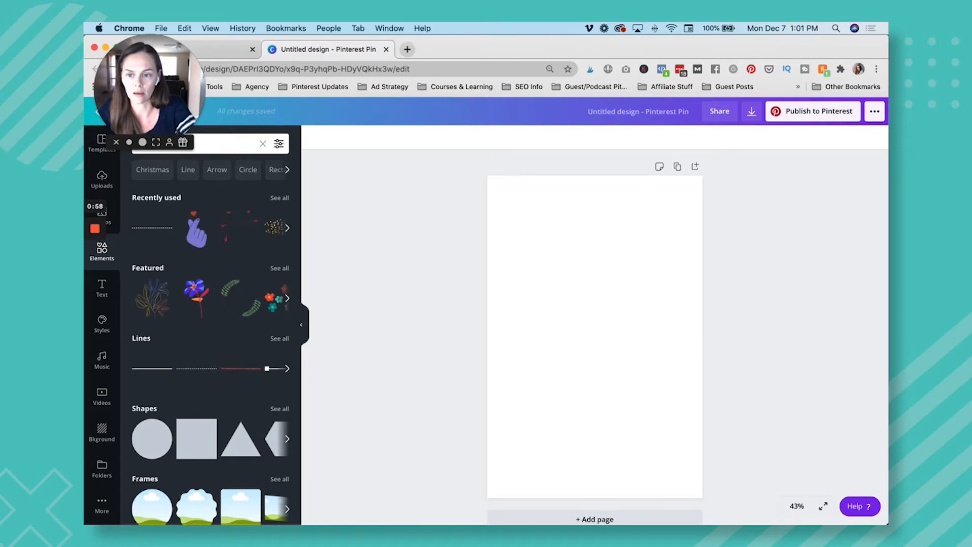
text(dots)
key(Return)
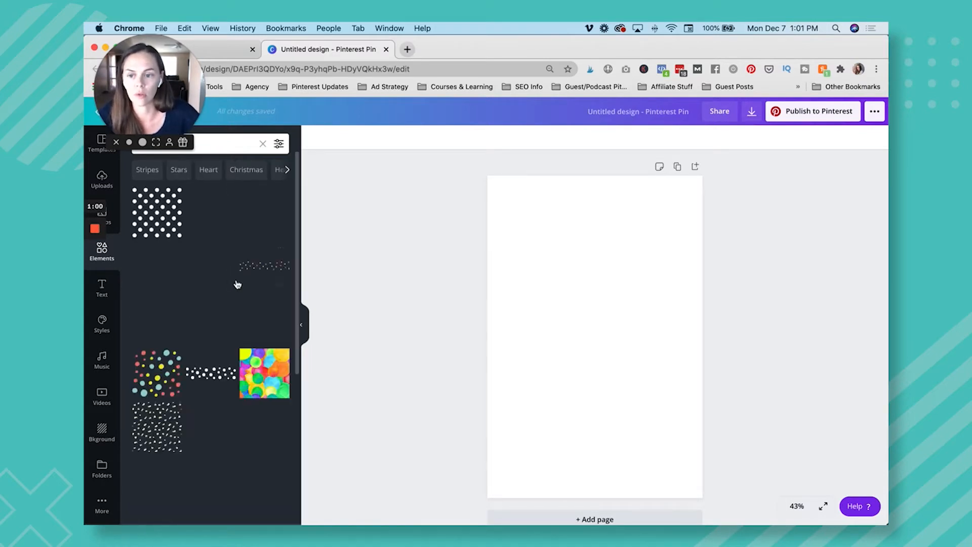
click(266, 214)
drag(543, 281, 503, 230)
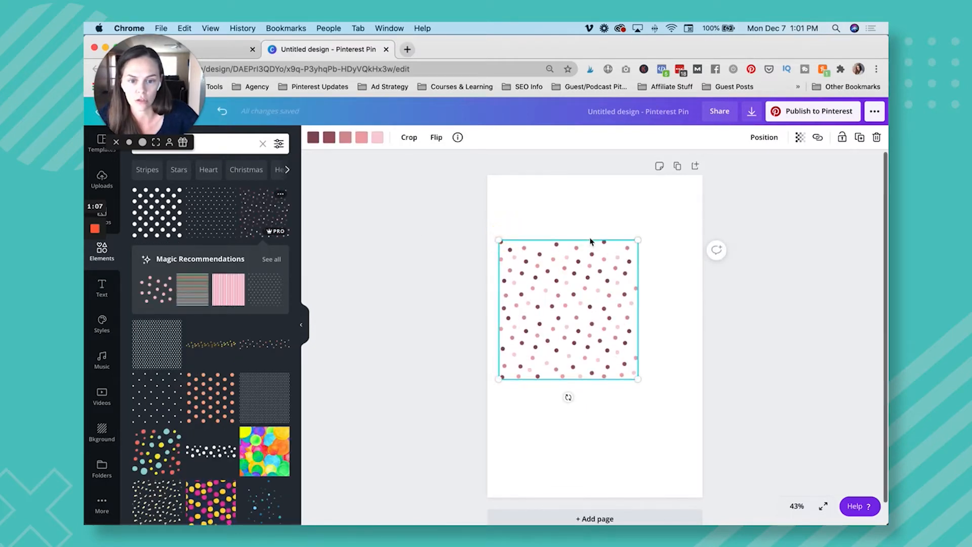
Save the Polka Dot Background element to the Pin Template Accents folder and delete the pattern from the page.
click(281, 195)
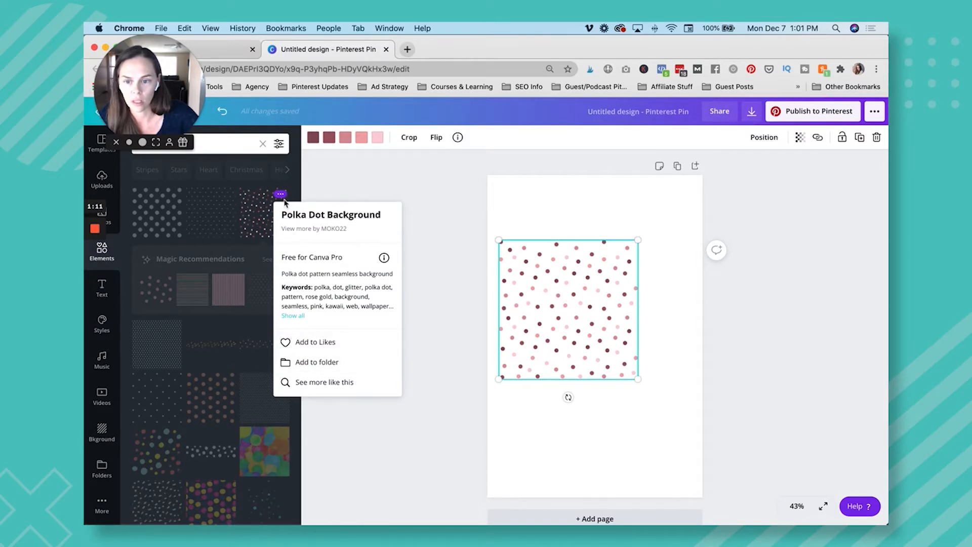
click(326, 362)
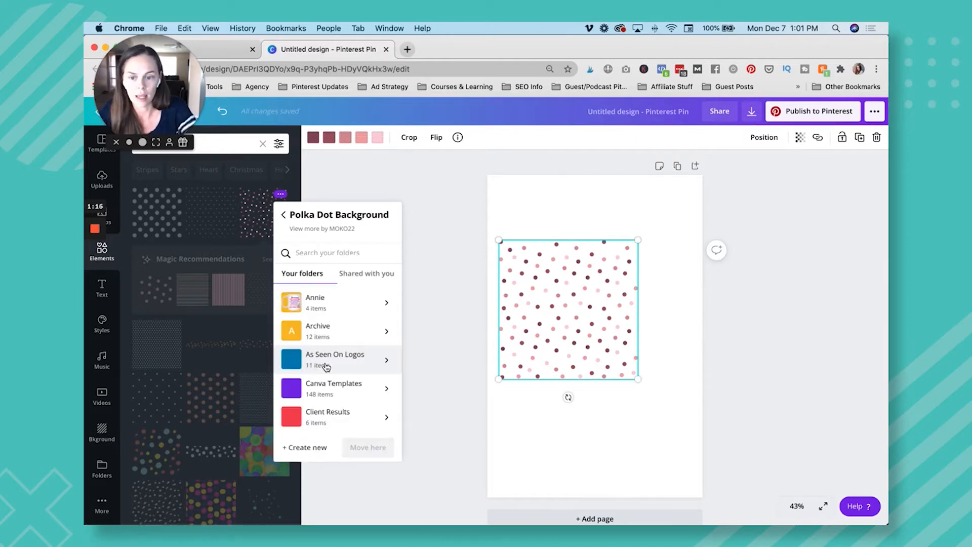
text(accents)
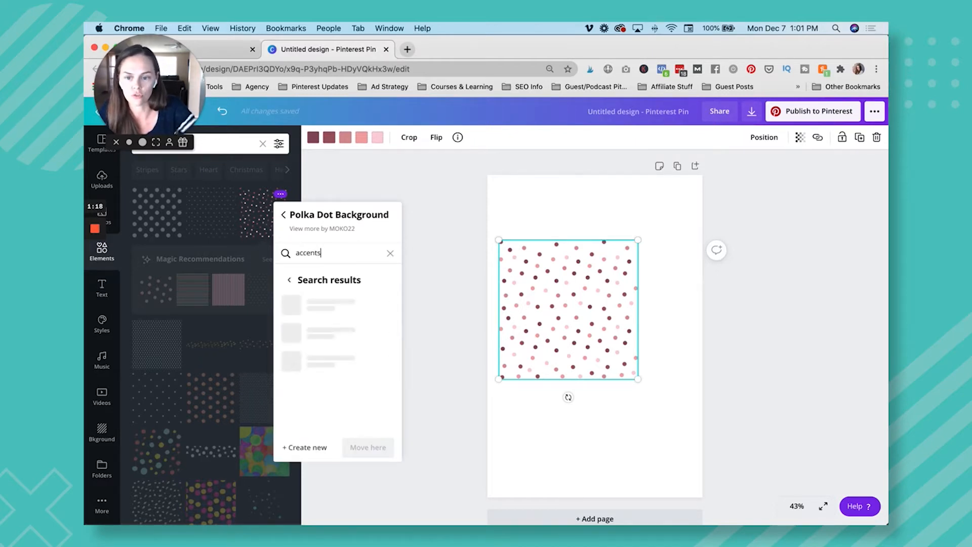
click(336, 310)
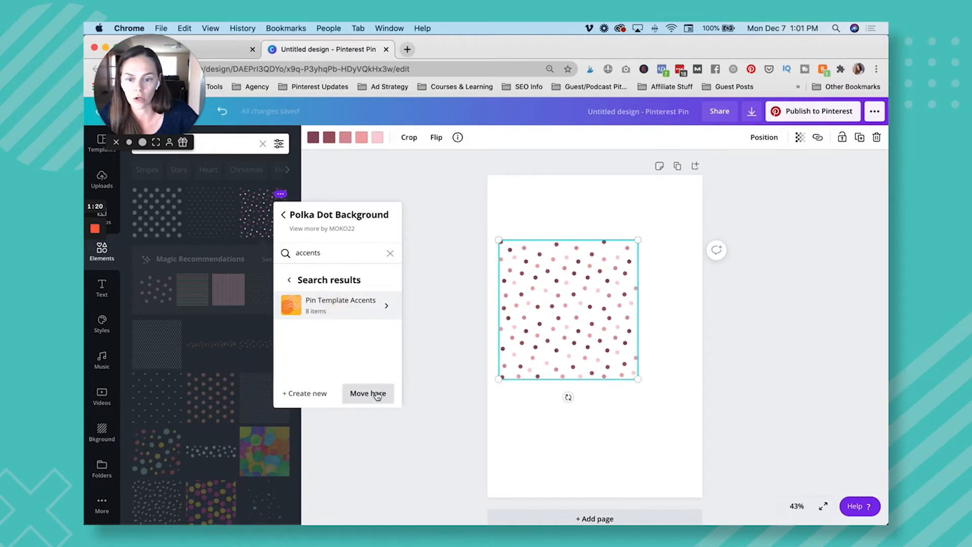
click(519, 305)
key(Delete)
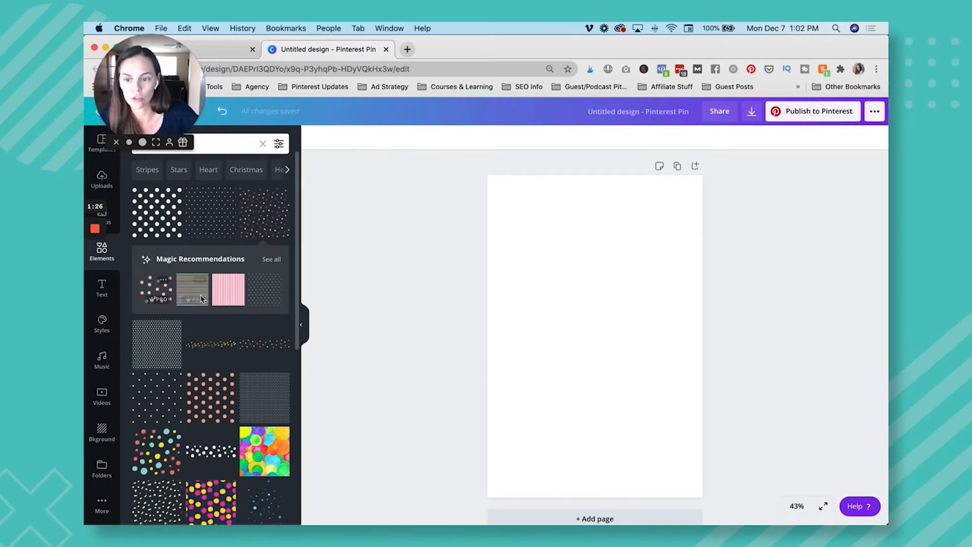
Look through the Magic Recommendations for the dot pattern and the elements similar to the Pink Polka Dot Pattern Background.
click(272, 260)
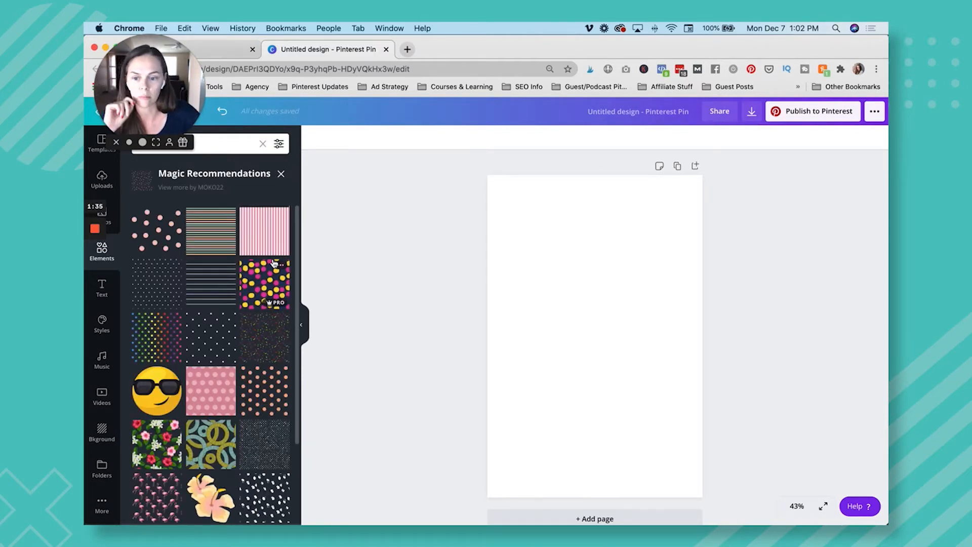
click(281, 174)
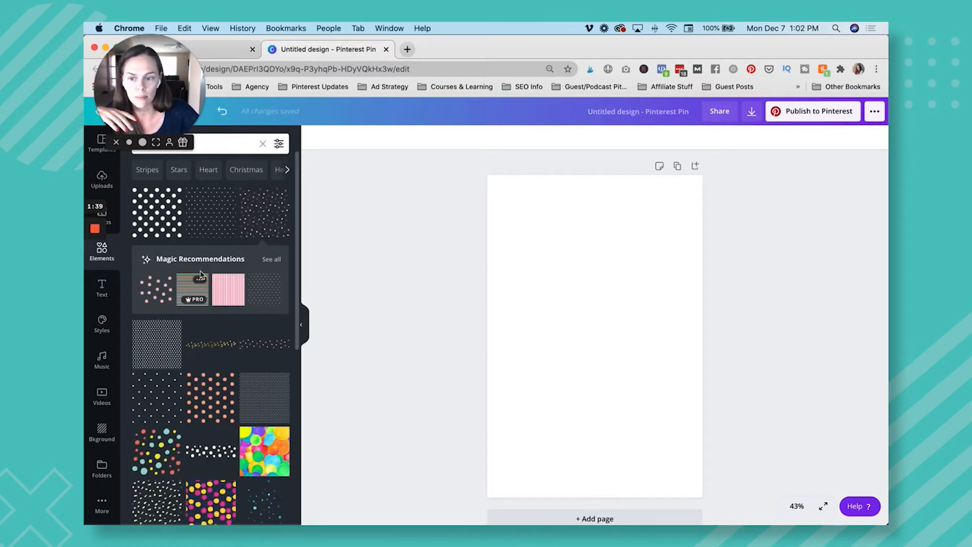
click(163, 279)
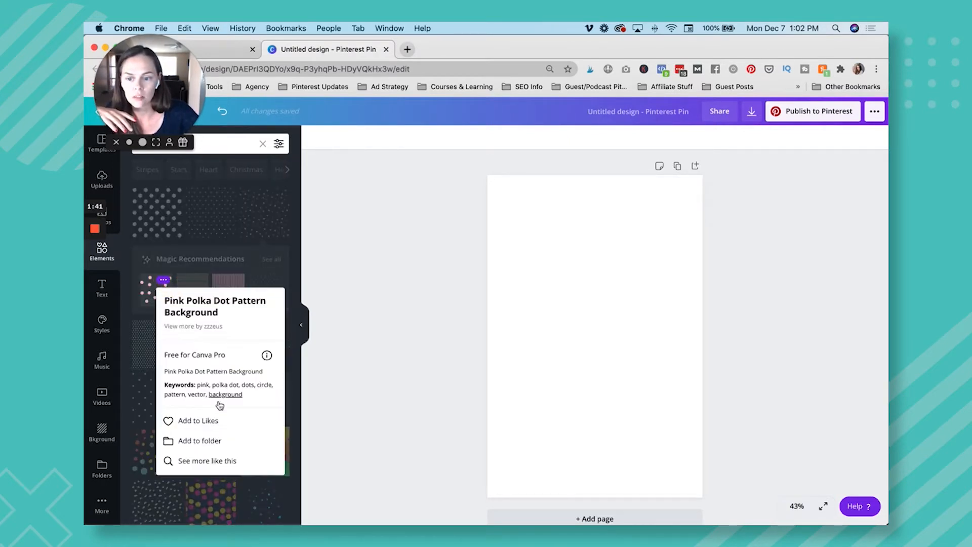
click(225, 461)
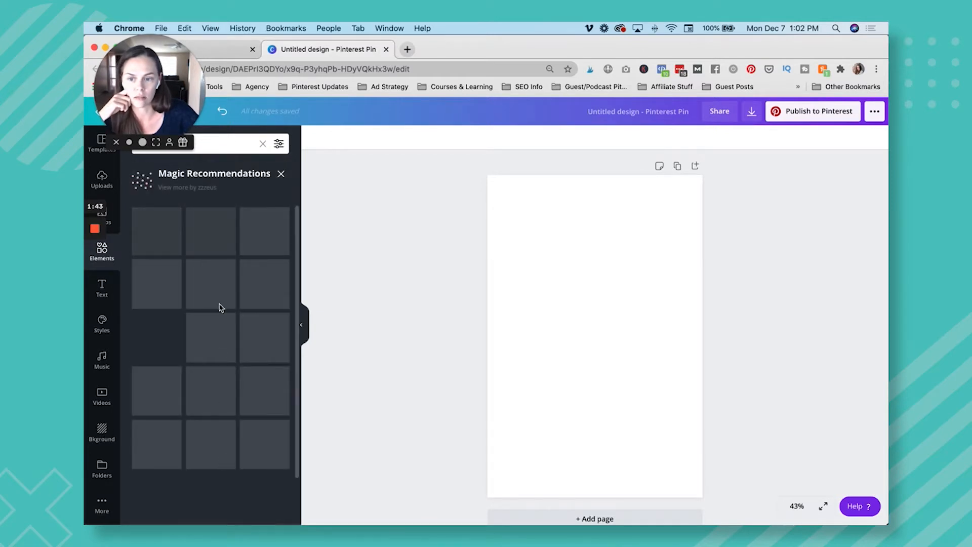
scroll(221, 306, down, 3)
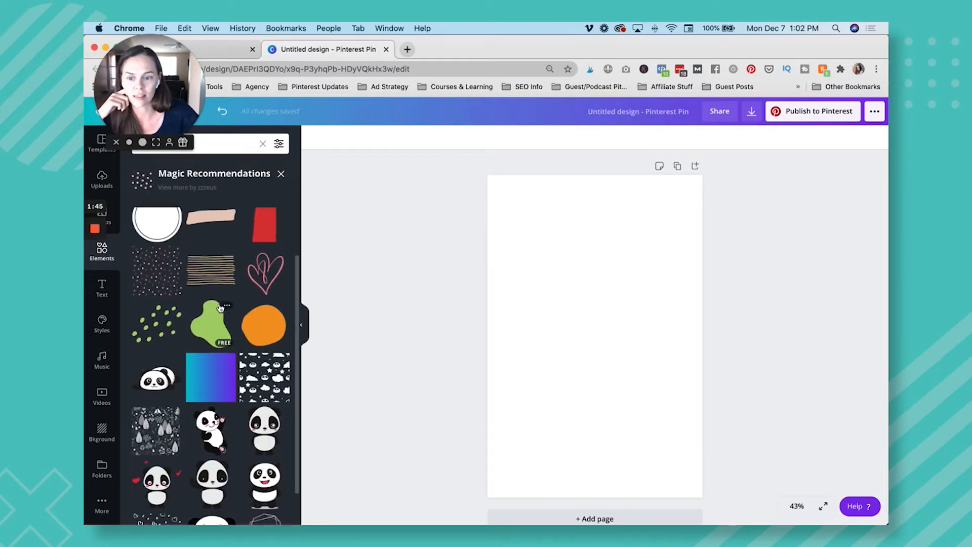
scroll(258, 366, up, 3)
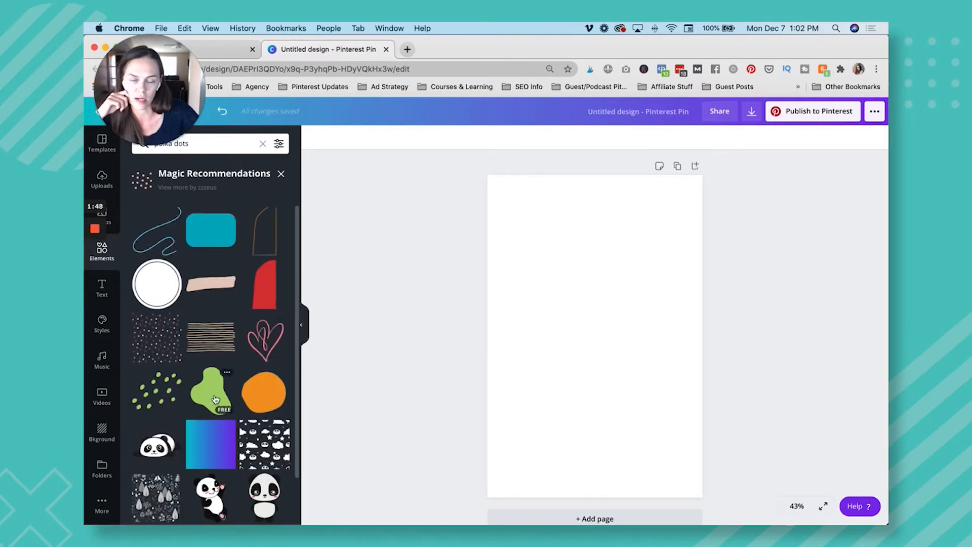
Add the solid red arch shape and its matching line outline to the page, slightly offset from each other.
click(264, 285)
click(263, 234)
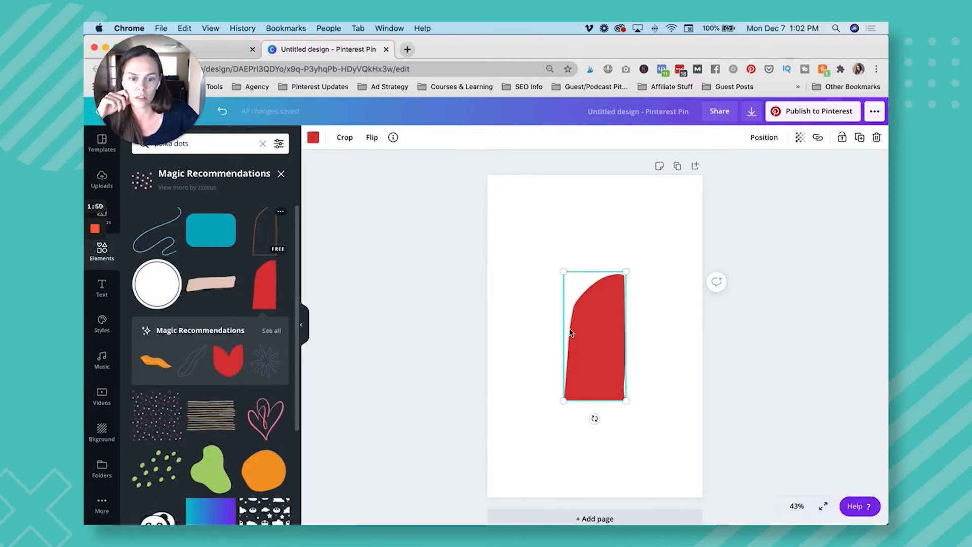
mouse_move(591, 341)
mouse_down()
mouse_move(582, 339)
mouse_move(591, 341)
mouse_up()
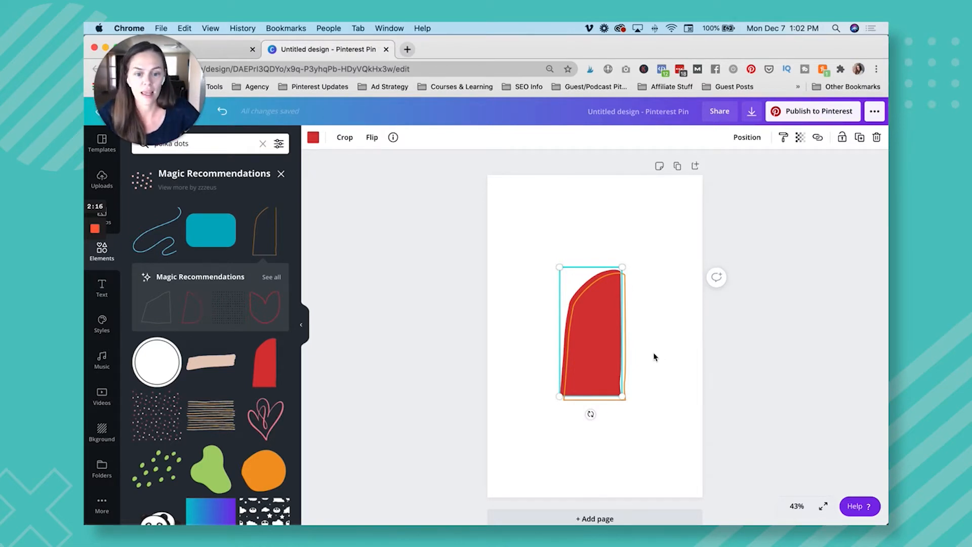
Remove the outline shape from the page, keeping the solid red arch shape.
click(529, 220)
drag(593, 302, 532, 262)
click(519, 356)
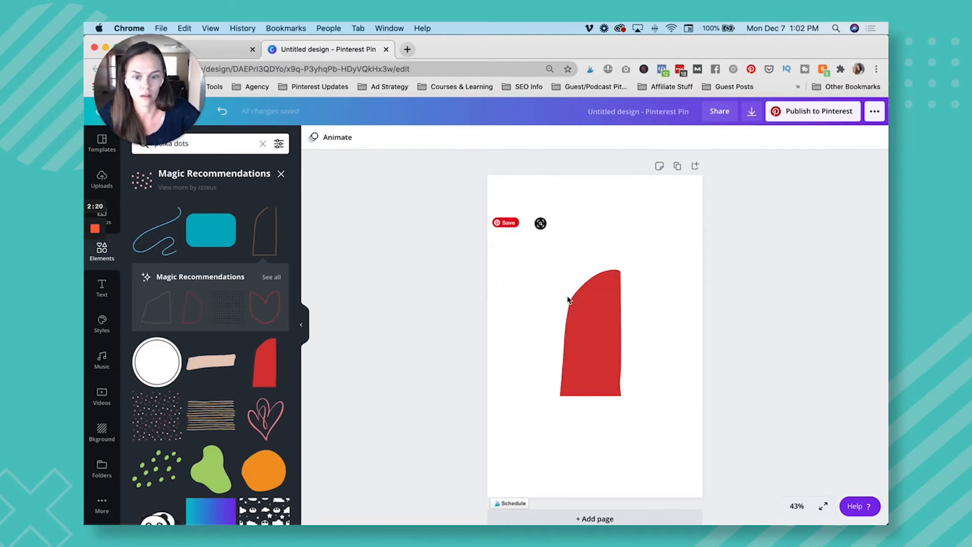
Duplicate the red arch shape and arrange the overlapping shapes with a slight offset.
click(600, 331)
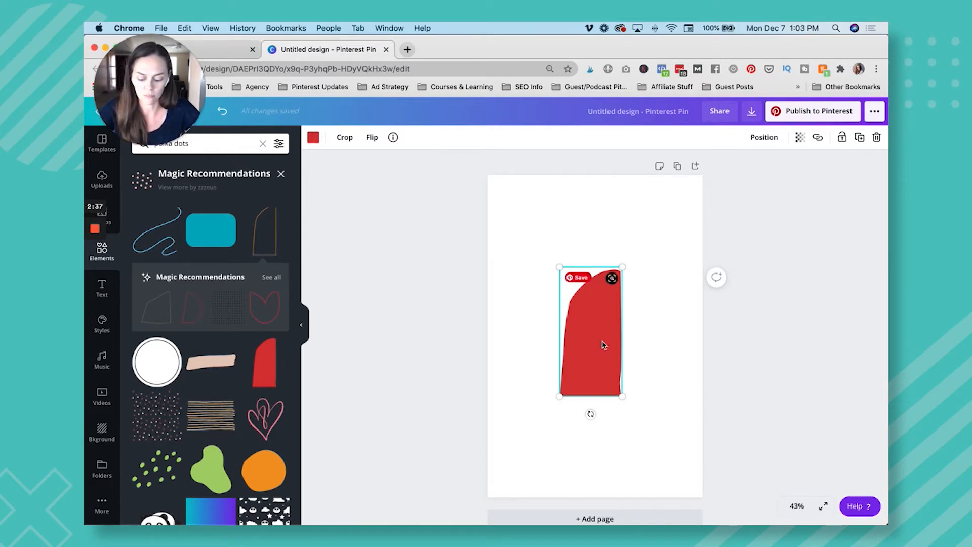
drag(603, 345, 592, 313)
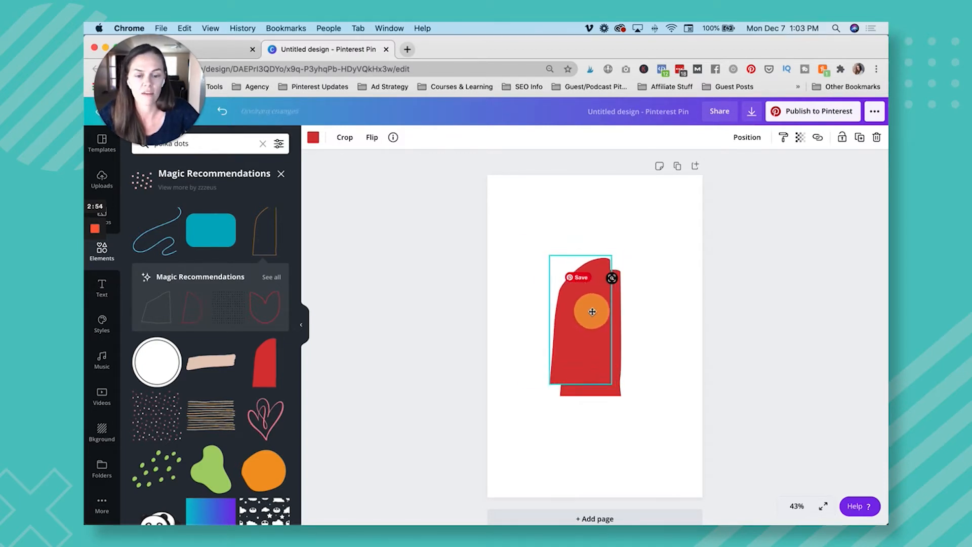
mouse_move(592, 311)
mouse_down()
mouse_move(591, 287)
mouse_move(591, 317)
mouse_up()
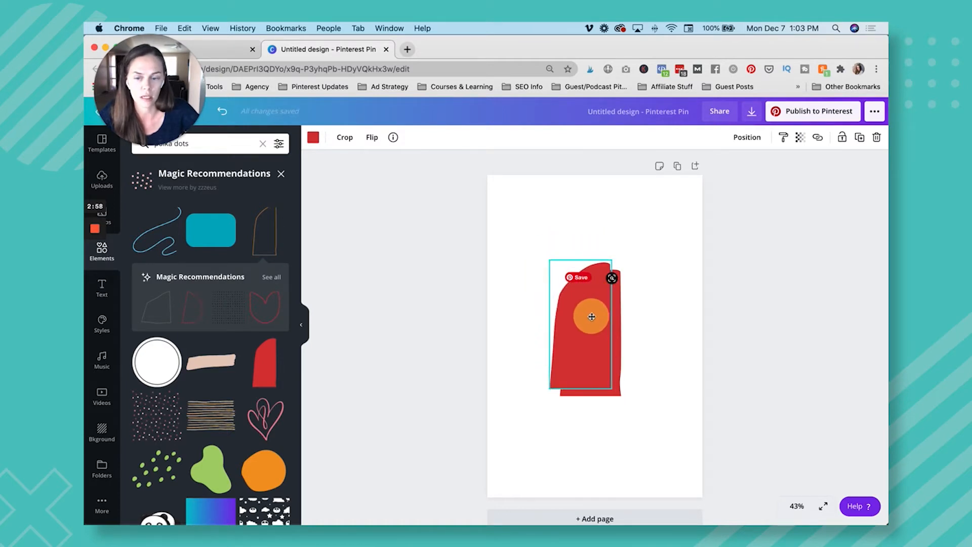
mouse_move(592, 317)
mouse_down()
mouse_move(577, 292)
mouse_move(583, 303)
mouse_move(599, 258)
mouse_move(632, 317)
mouse_move(619, 319)
mouse_move(610, 343)
mouse_move(595, 304)
mouse_move(594, 316)
mouse_up()
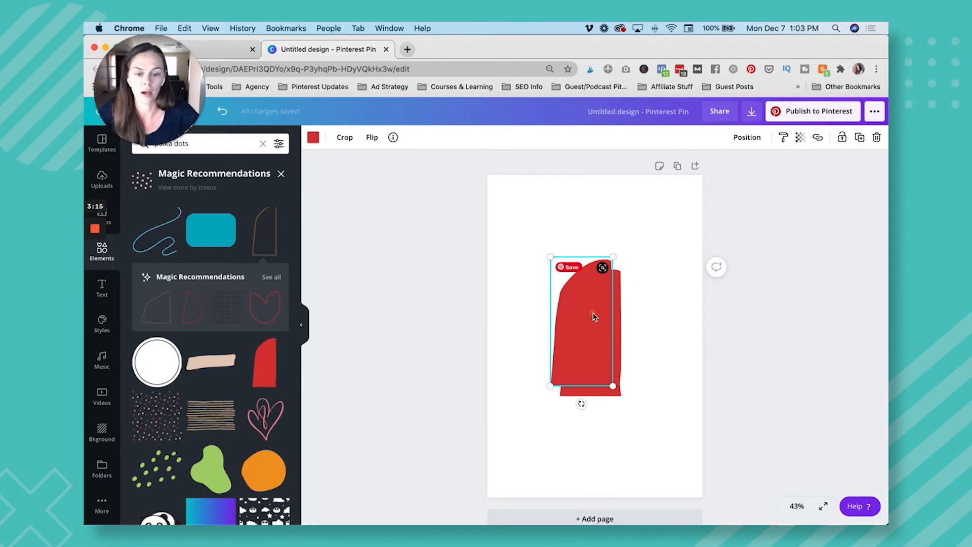
mouse_move(588, 326)
mouse_down()
mouse_move(575, 319)
mouse_move(614, 288)
mouse_move(617, 335)
mouse_move(584, 313)
mouse_move(590, 320)
mouse_up()
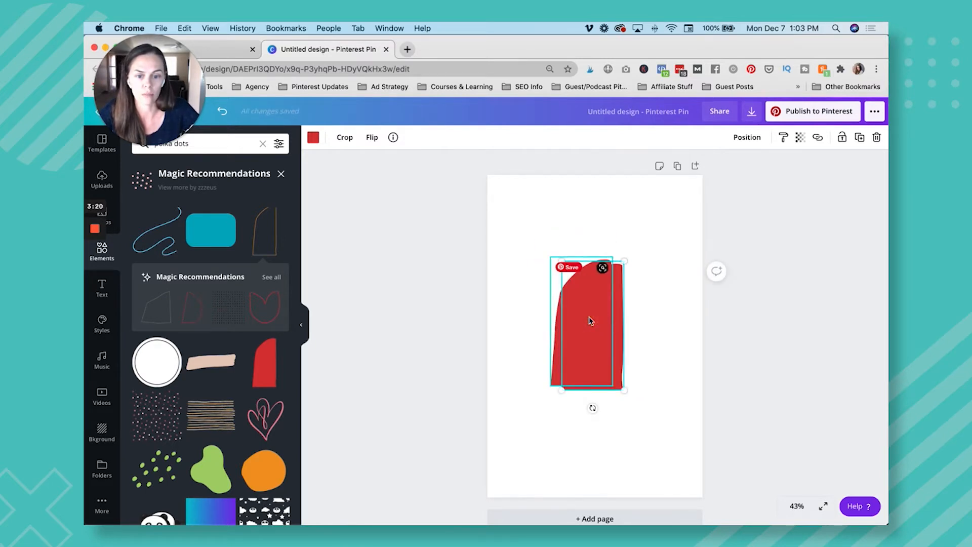
click(672, 325)
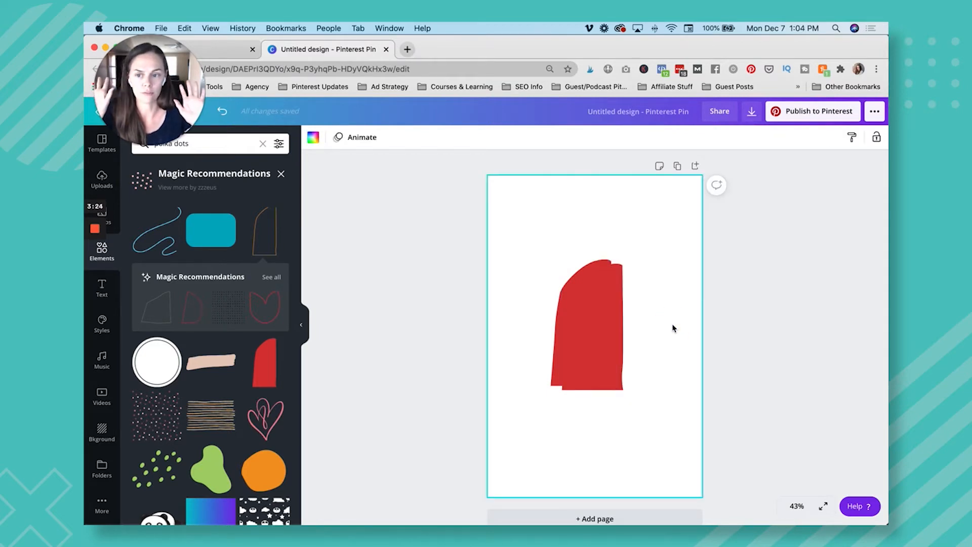
Delete the extra overlapping red arch shape, keeping only one on the page.
click(605, 330)
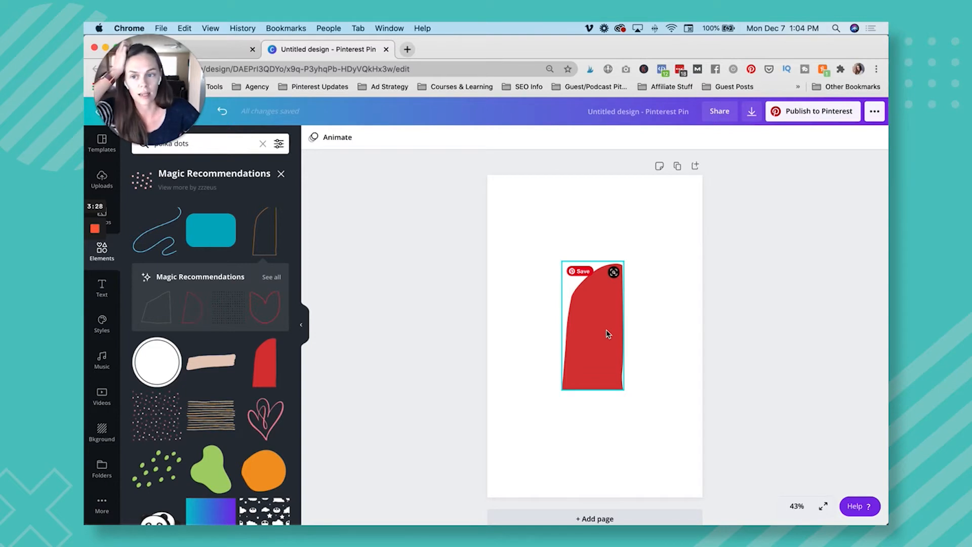
click(608, 334)
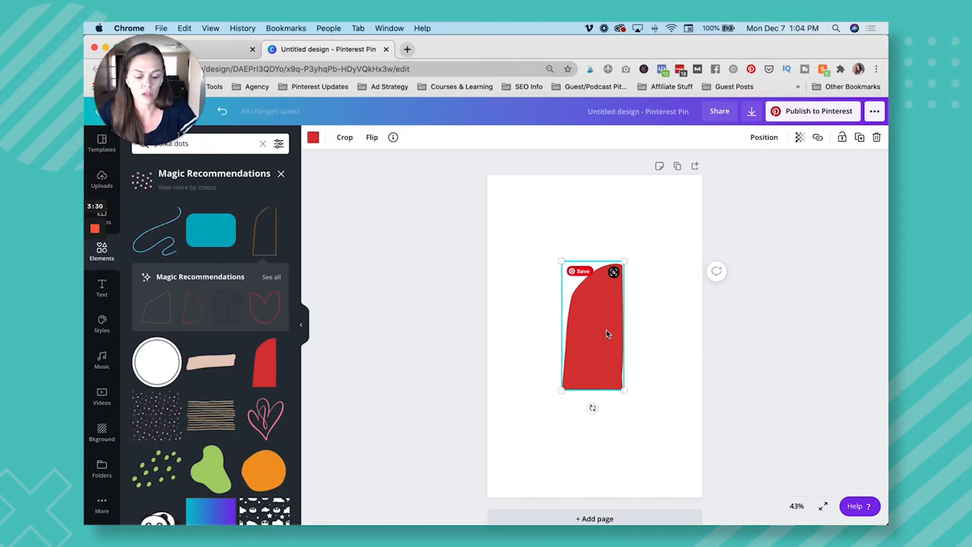
click(543, 304)
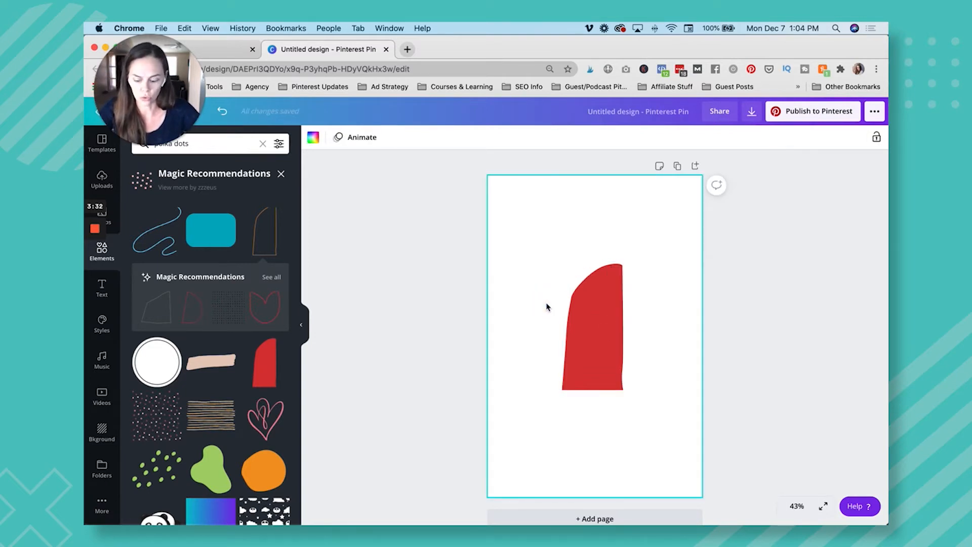
Duplicate the red arch shape five times and spread the copies across the upper and lower parts of the page.
click(588, 308)
click(859, 138)
click(860, 137)
click(860, 137)
click(859, 138)
drag(631, 342, 550, 248)
drag(628, 335, 677, 219)
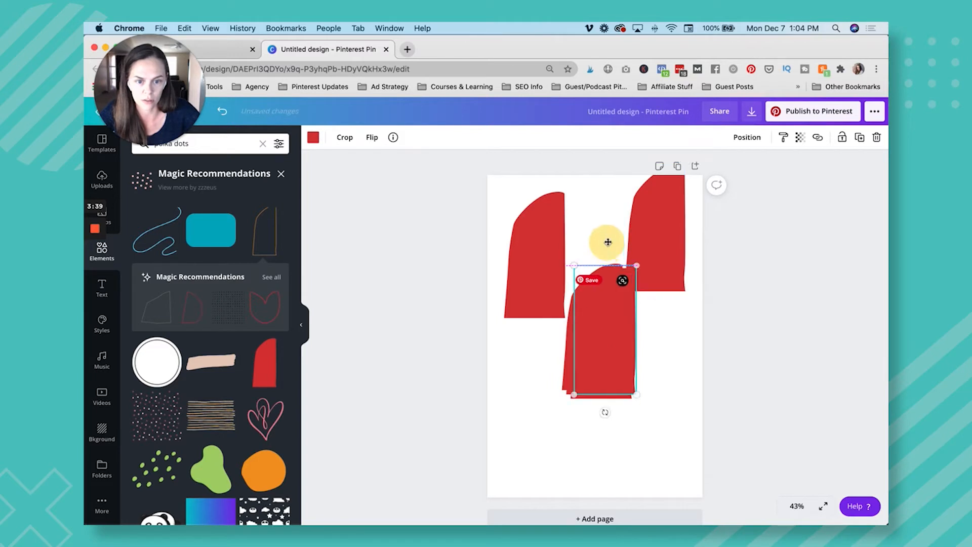
drag(607, 289, 598, 185)
drag(603, 347, 640, 410)
drag(537, 373, 560, 388)
click(786, 372)
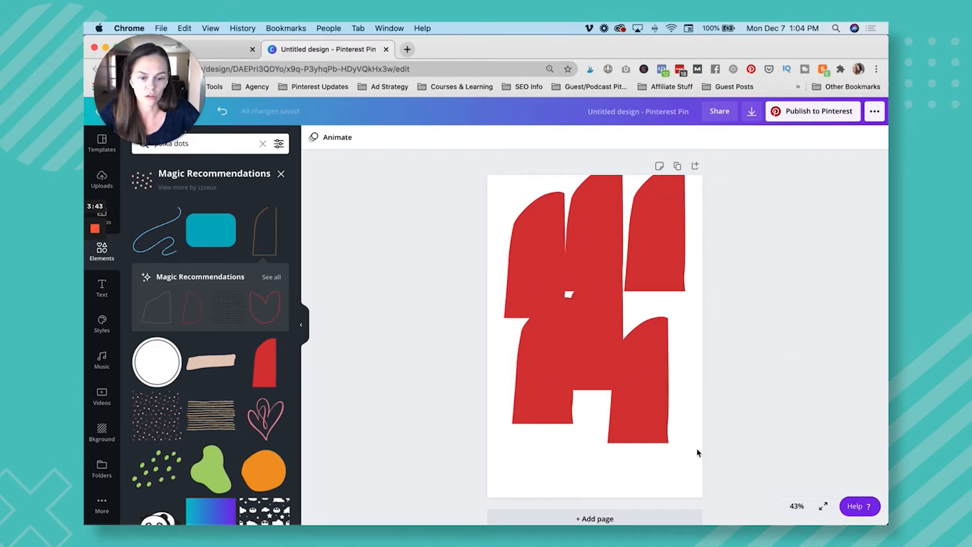
drag(694, 462, 533, 228)
click(805, 307)
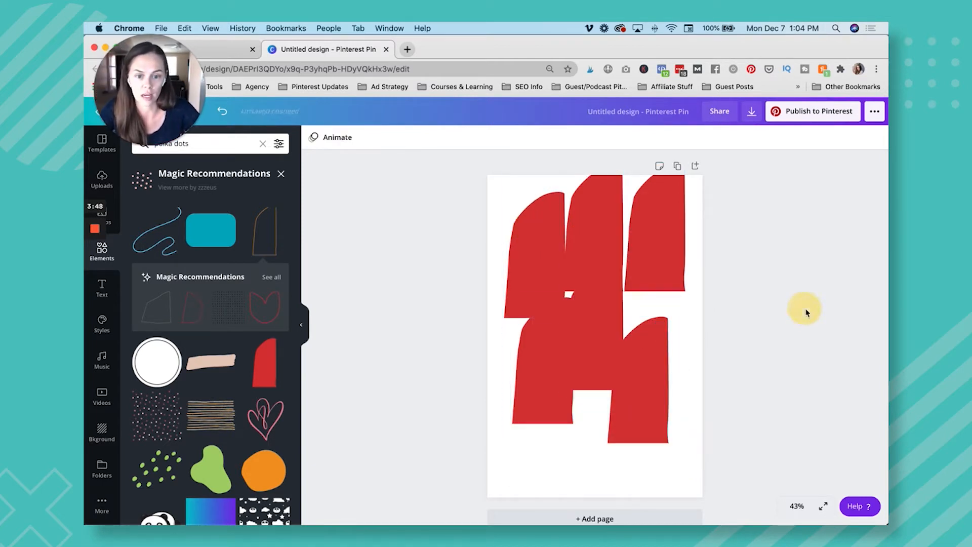
Delete the three top red shapes and the central one, and line up the two remaining lower shapes side by side.
drag(591, 235, 651, 236)
key(Delete)
click(527, 260)
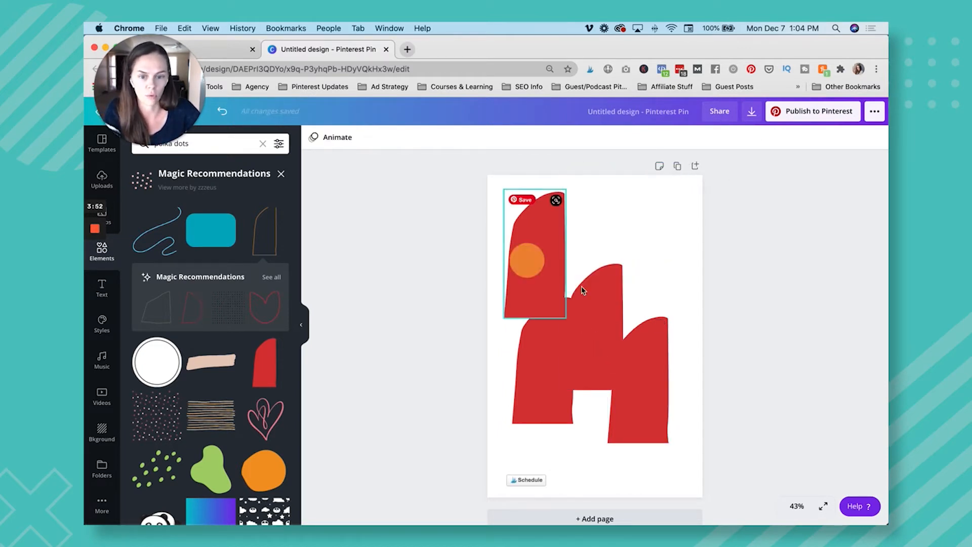
key(Delete)
click(589, 296)
key(Delete)
drag(562, 360, 574, 379)
click(632, 286)
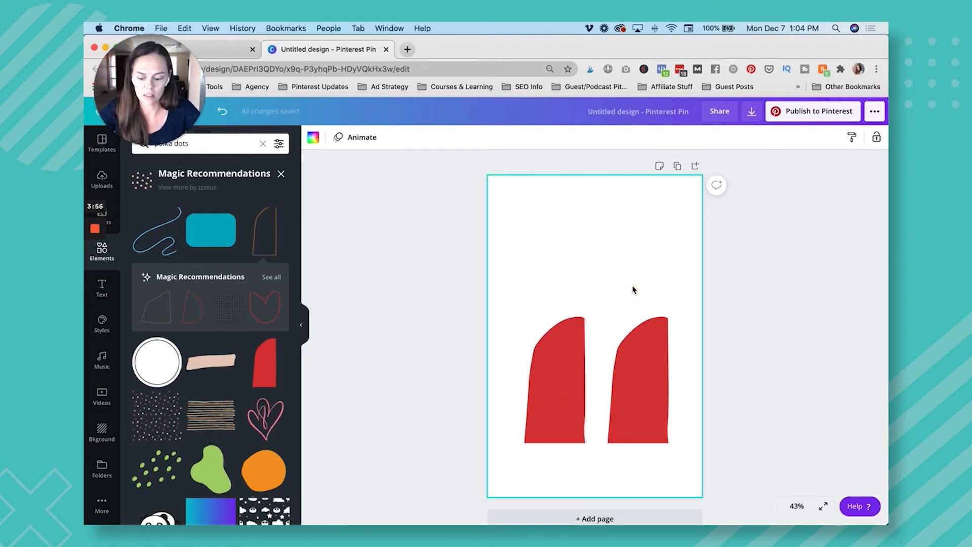
Add a paragraph text box to the upper part of the page, duplicate it, and place the copy directly beneath.
key(t)
drag(581, 334, 511, 290)
mouse_move(602, 249)
mouse_down()
mouse_move(592, 254)
mouse_move(605, 249)
mouse_move(603, 257)
mouse_up()
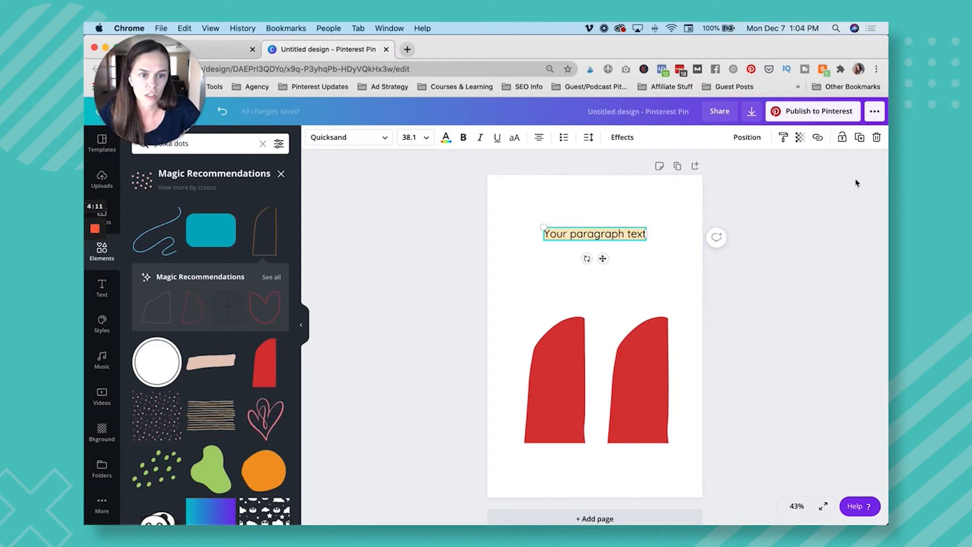
click(860, 136)
drag(608, 261, 606, 280)
click(760, 304)
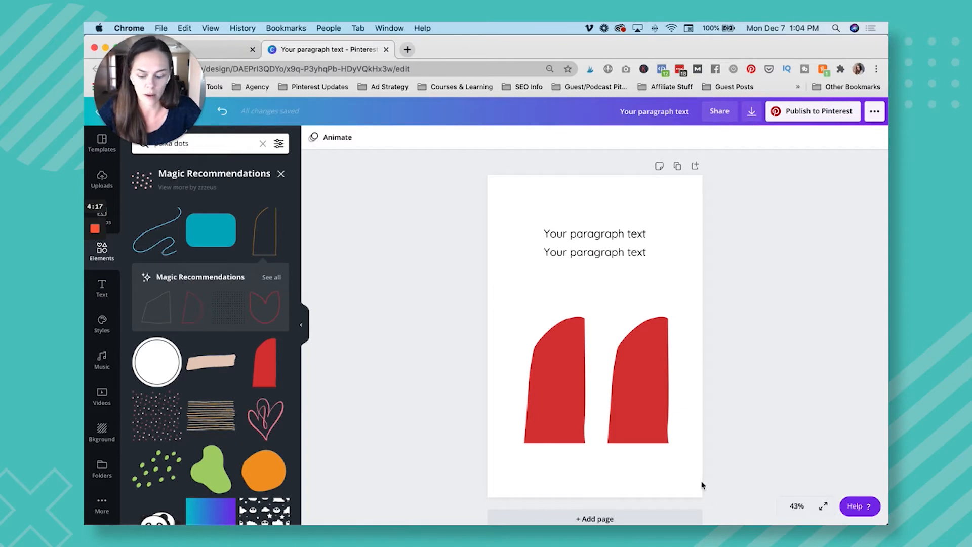
Select both red arch shapes together and reposition them as one on the lower half of the page.
drag(681, 462, 501, 310)
drag(629, 420, 630, 453)
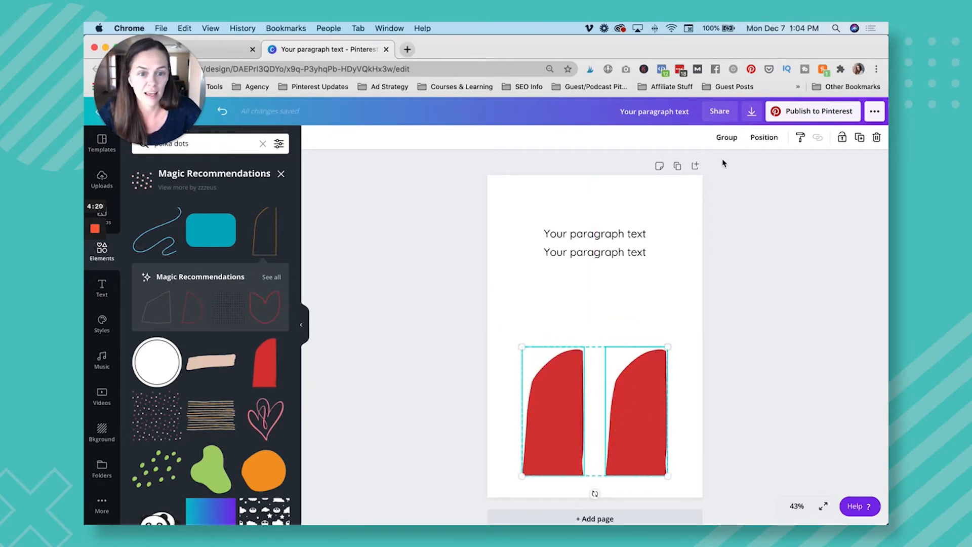
drag(631, 388, 628, 362)
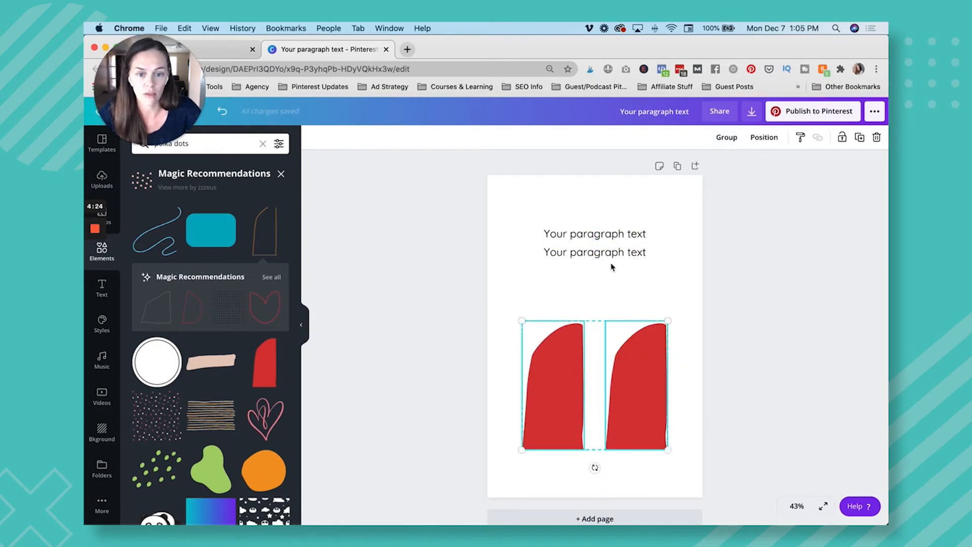
click(786, 312)
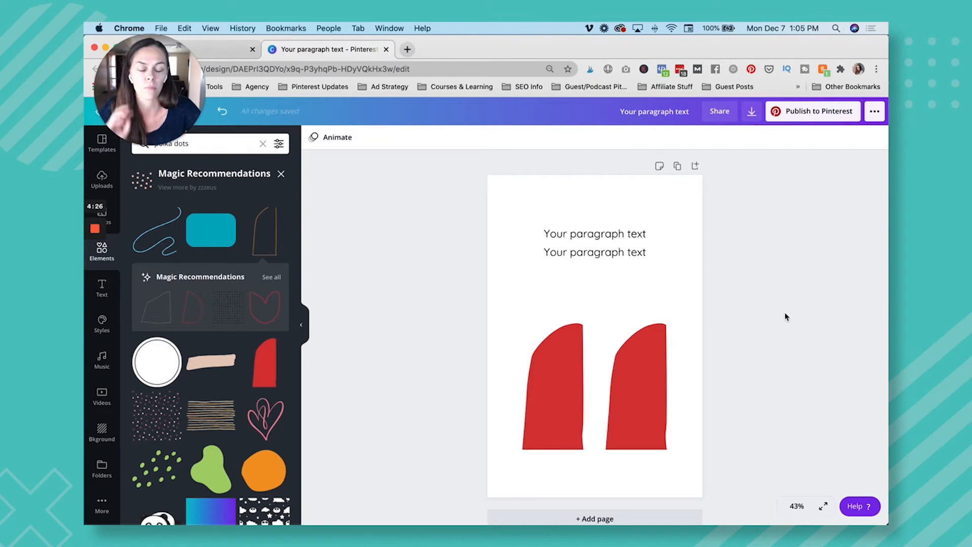
Delete the two red arch shapes one after the other and undo both deletions.
click(628, 378)
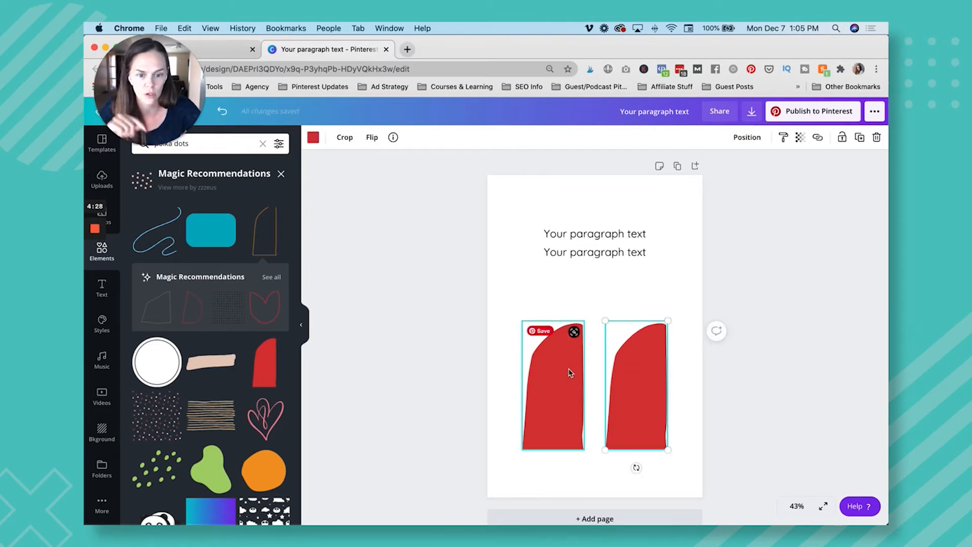
key(Delete)
click(556, 400)
key(Delete)
key(ctrl+z)
key(ctrl+z)
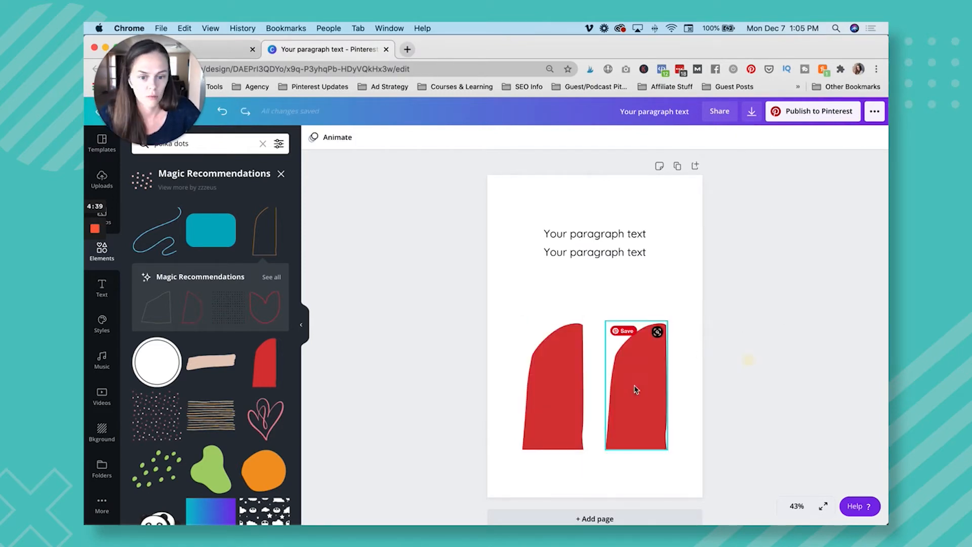
Select the two red arch shapes together and lock them in place.
click(634, 388)
click(576, 395)
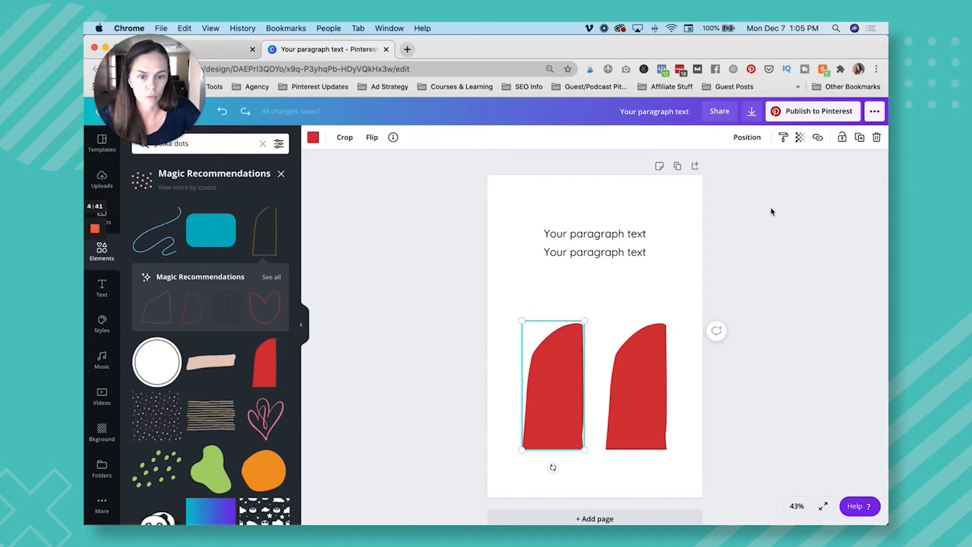
shift+click(628, 388)
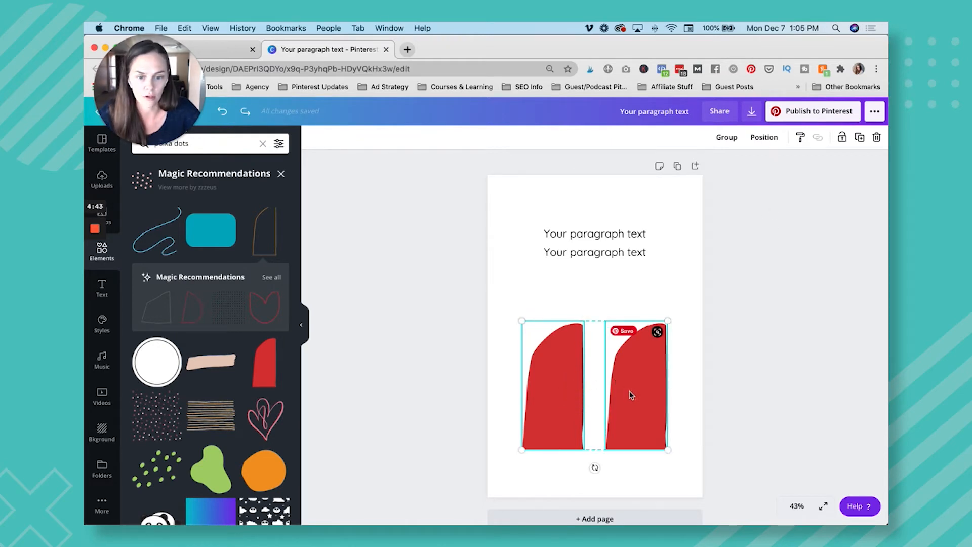
click(842, 138)
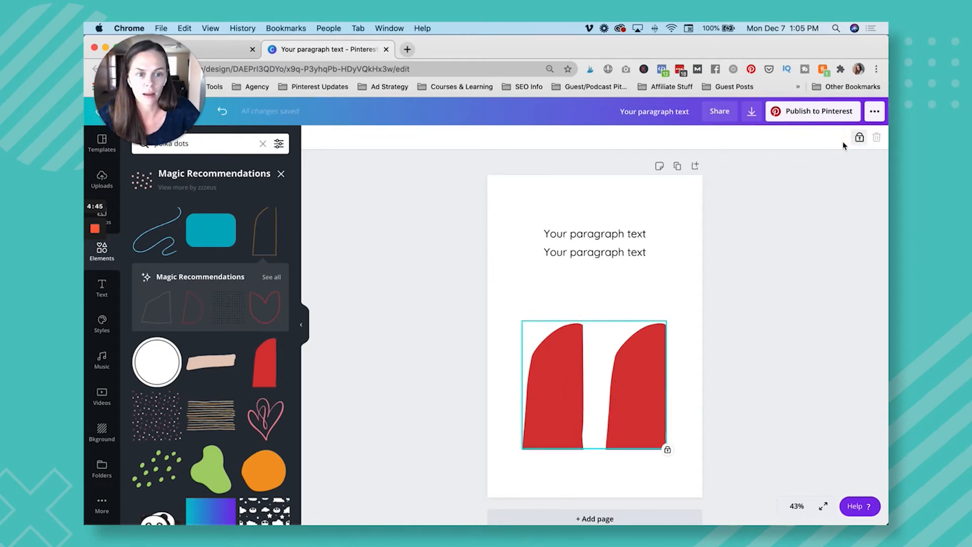
Try to move the locked red arch shapes away from their place on the page.
click(736, 414)
click(629, 407)
click(773, 361)
drag(632, 376, 821, 322)
click(580, 387)
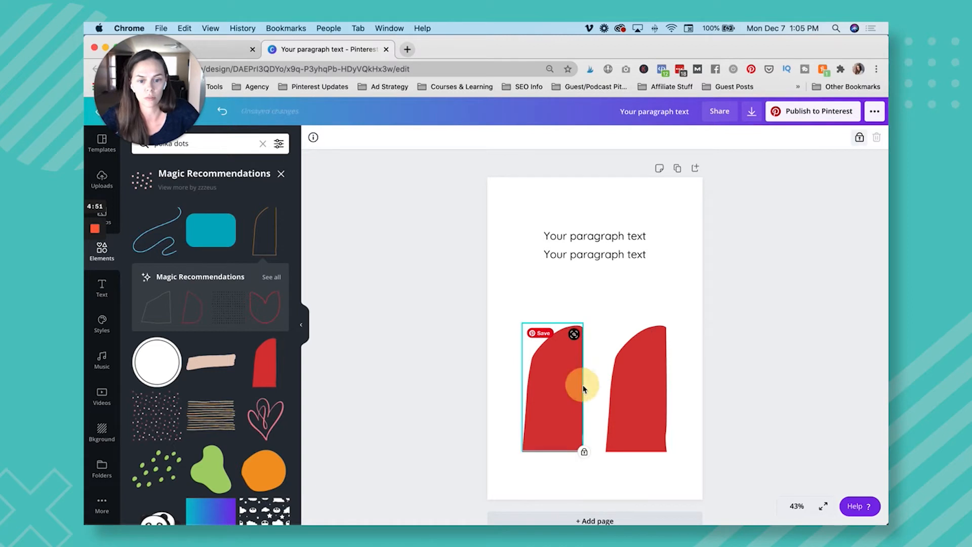
Select both locked red arch shapes and unlock them.
shift+click(630, 383)
click(860, 137)
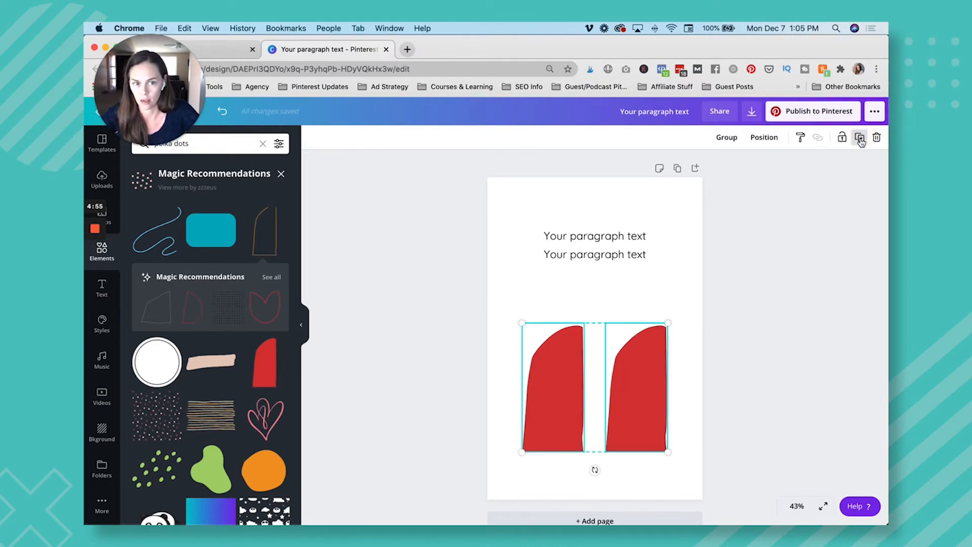
click(794, 281)
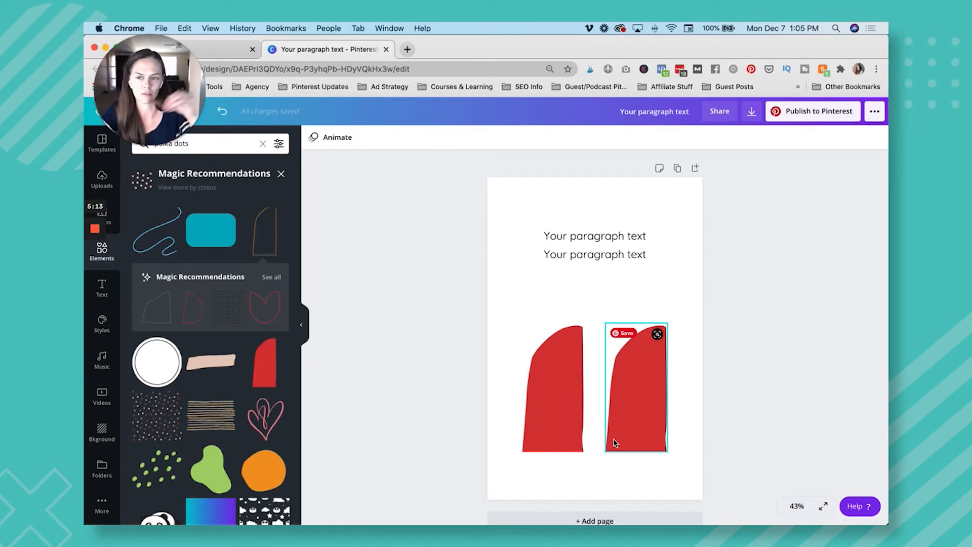
click(648, 429)
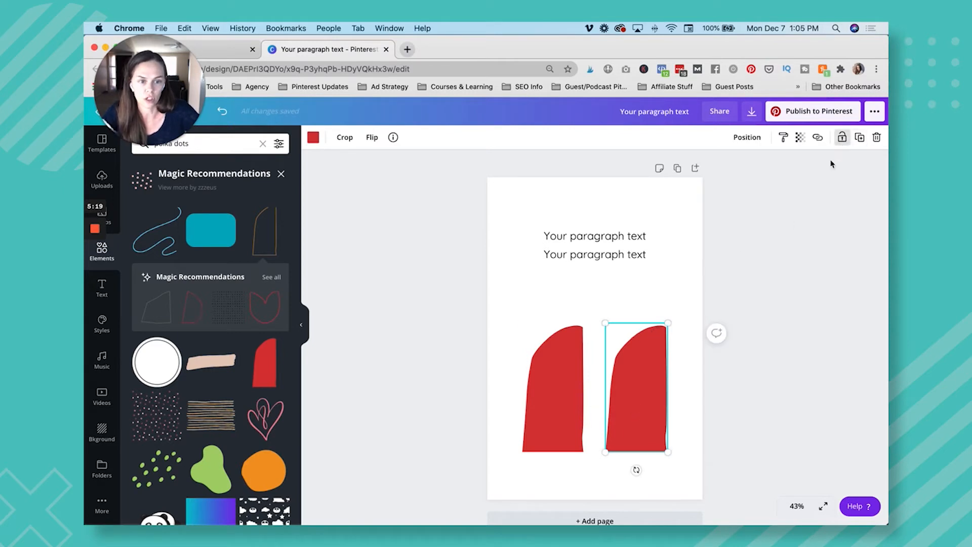
click(568, 391)
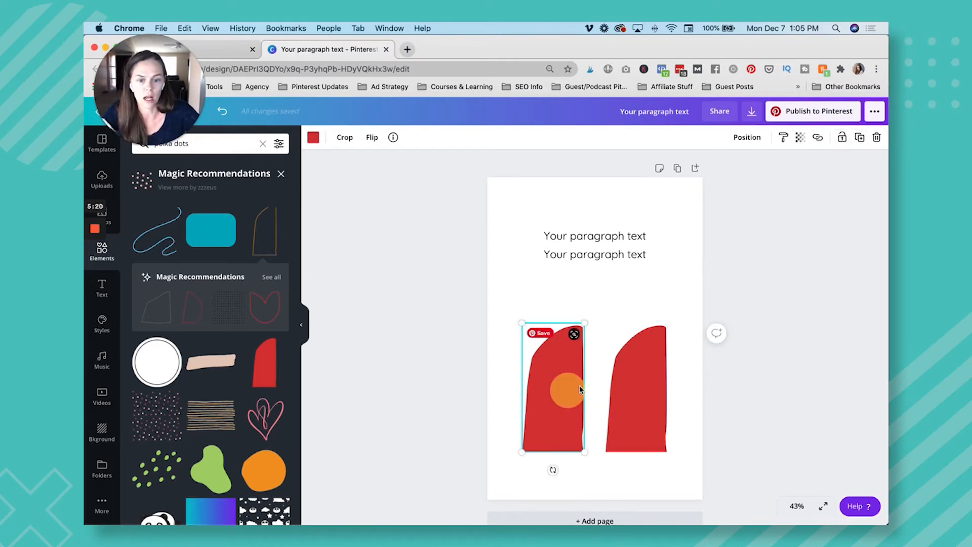
shift+click(643, 376)
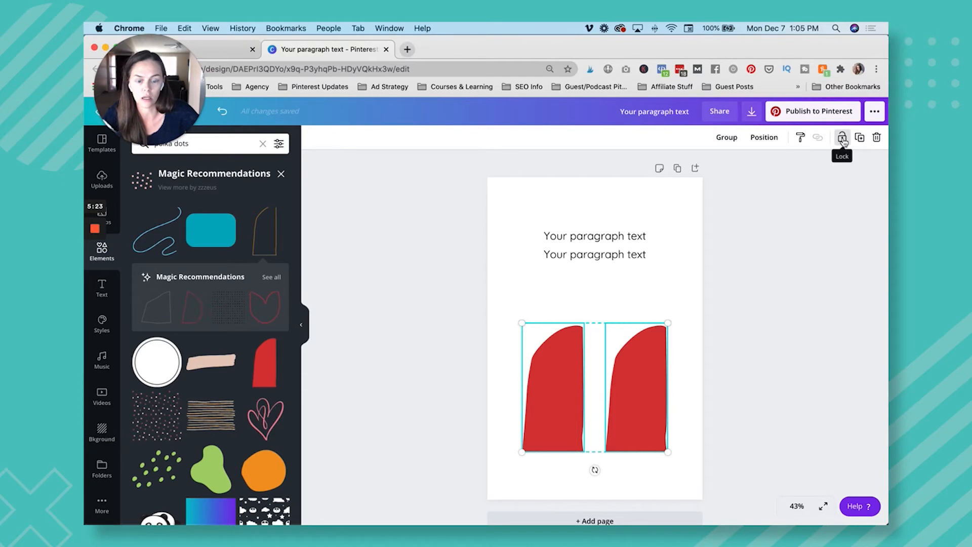
click(650, 383)
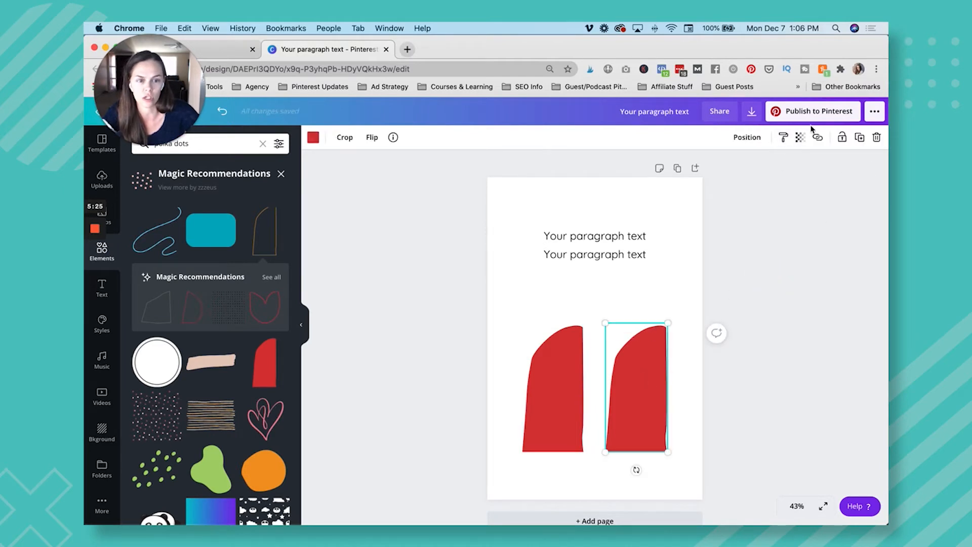
click(852, 138)
click(858, 138)
click(791, 323)
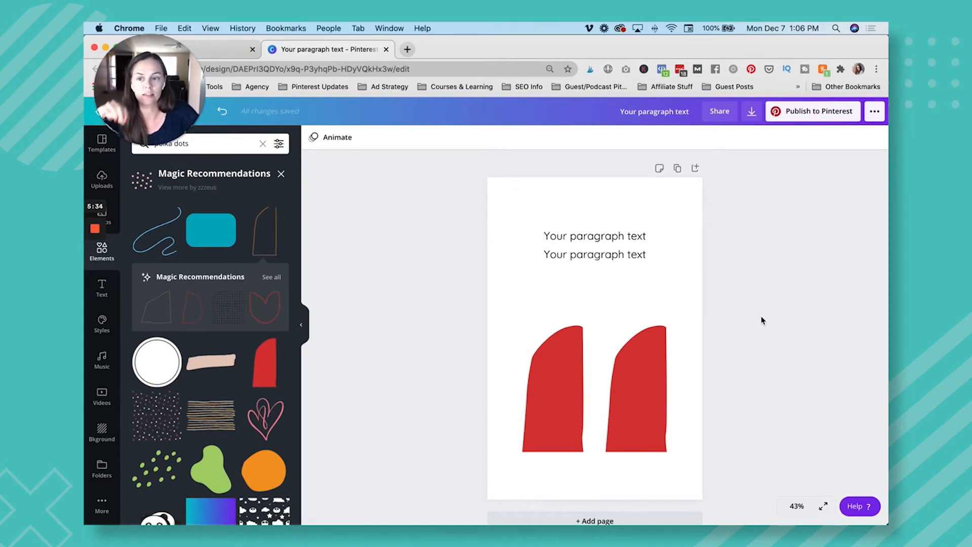
click(642, 375)
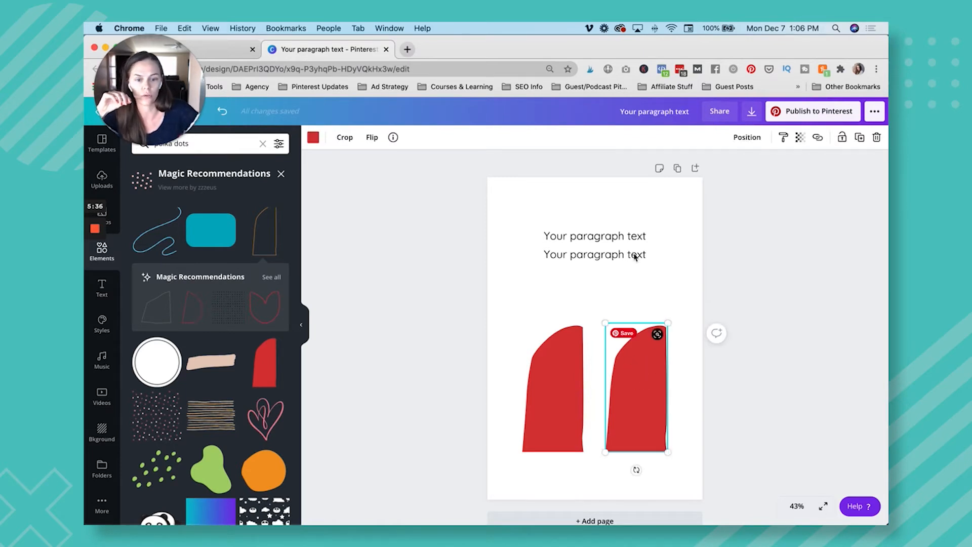
Delete the two paragraph text boxes from the upper part of the page.
click(622, 237)
key(Delete)
click(617, 254)
key(Delete)
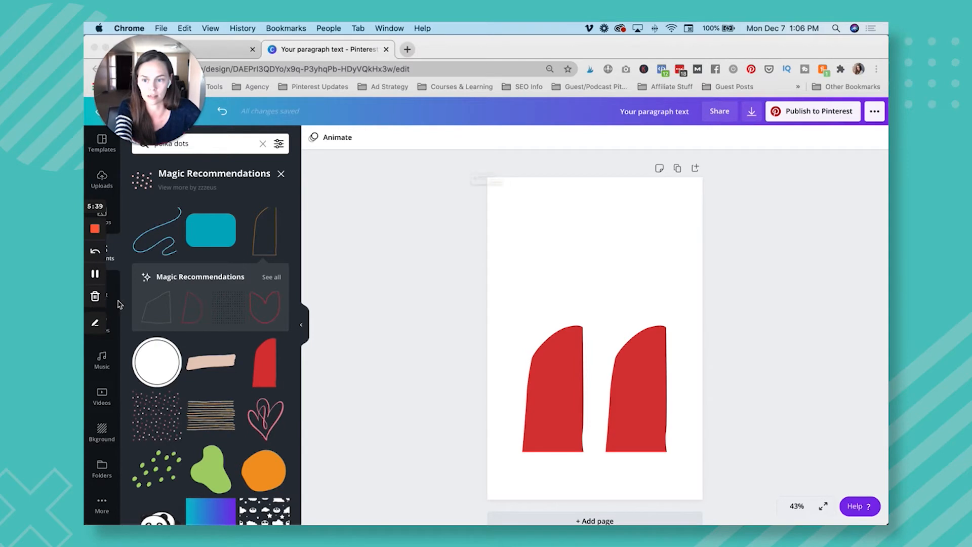
click(95, 296)
click(481, 208)
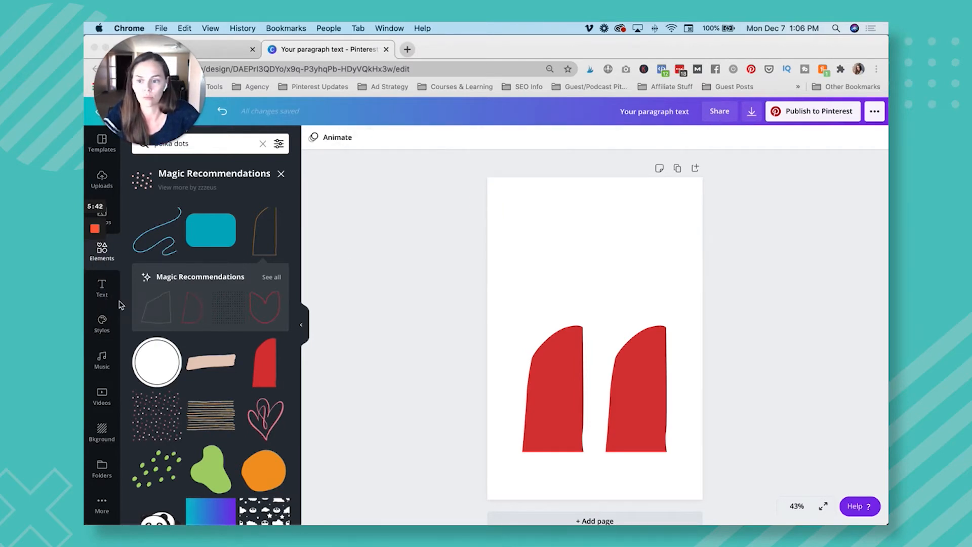
click(94, 295)
click(476, 207)
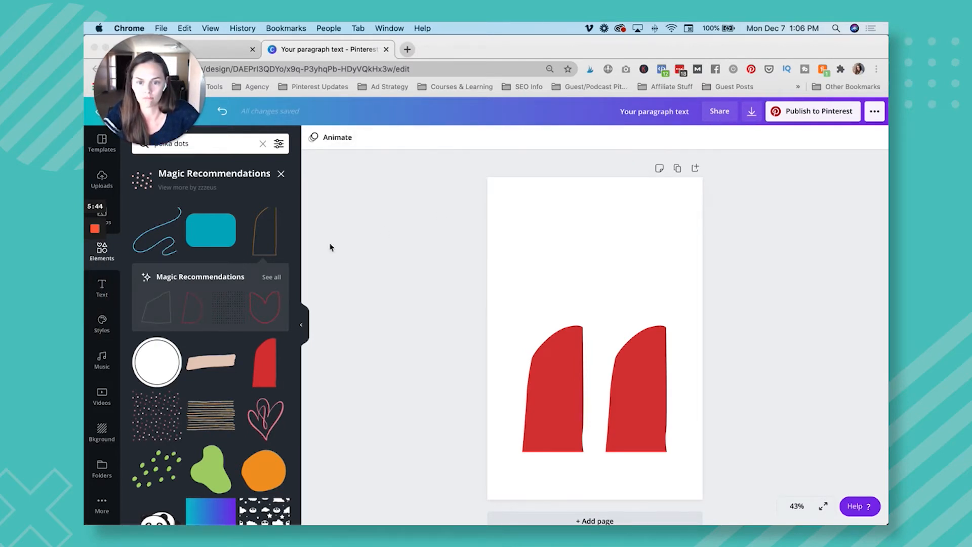
Add a new paragraph text box and move it near the top of the page.
click(111, 300)
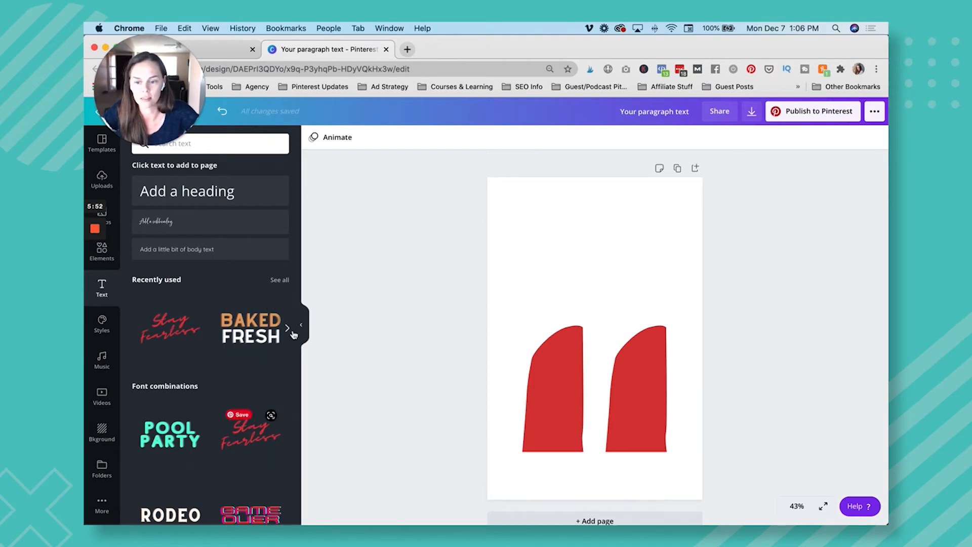
click(608, 230)
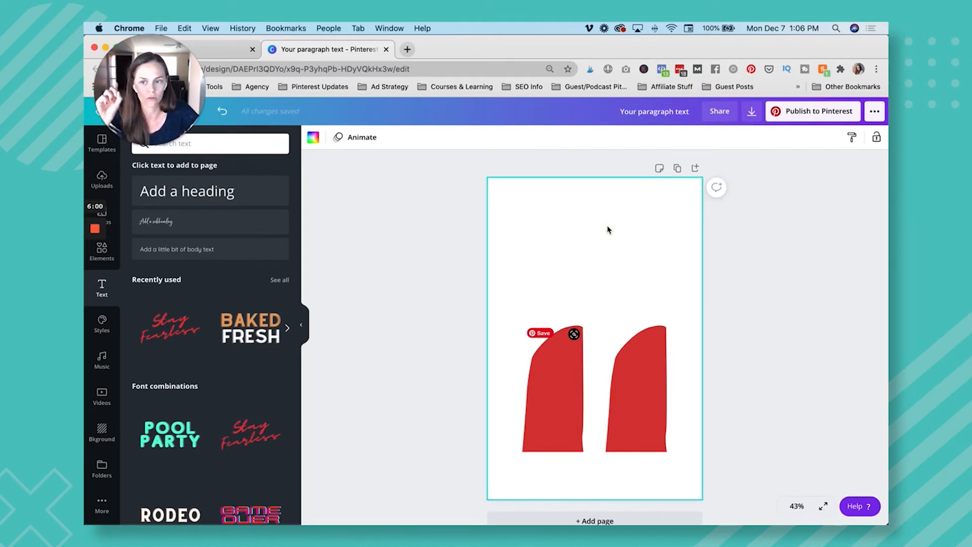
key(t)
drag(580, 336, 493, 293)
drag(557, 359, 605, 244)
Change the paragraph text's font to the brand font Chin up Buttercup.
click(337, 147)
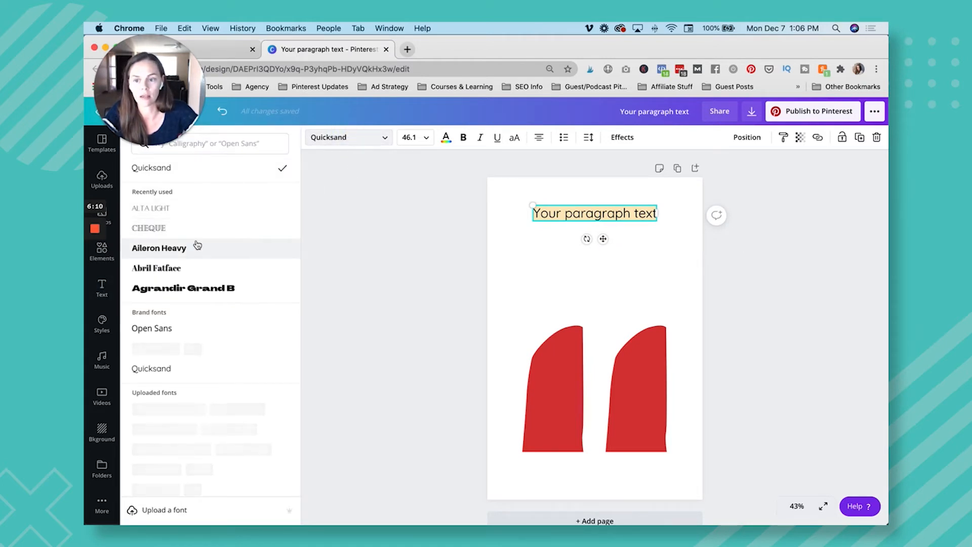
scroll(213, 267, down, 1)
scroll(214, 267, down, 2)
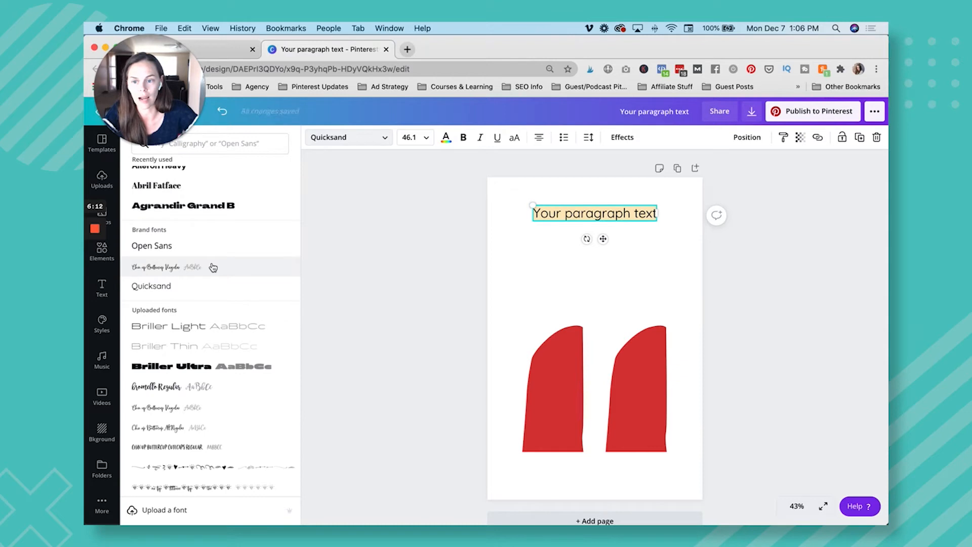
click(211, 266)
click(637, 239)
click(658, 239)
Enlarge the script text to size 107 and place it near the top of the page.
click(571, 212)
drag(568, 206, 496, 187)
drag(582, 205, 607, 208)
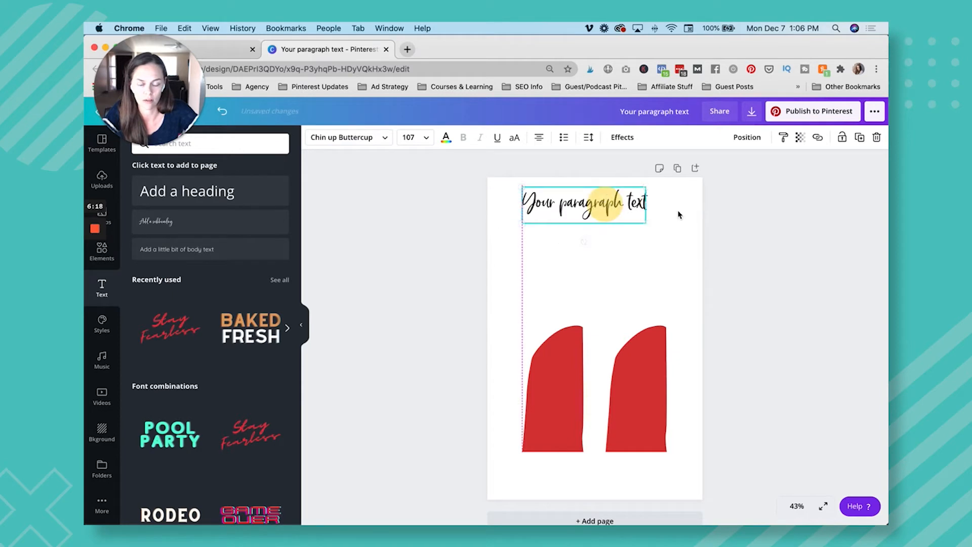
Paste a copy of the script text onto the page and delete that copy.
click(689, 215)
key(ctrl+v)
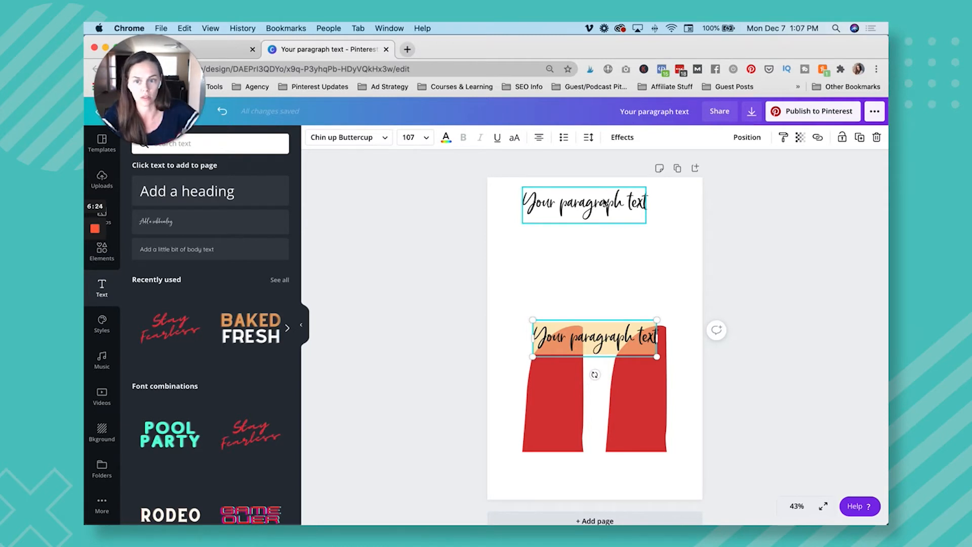
key(Delete)
Move the script text slightly down and centre it horizontally on the page.
drag(605, 203, 611, 224)
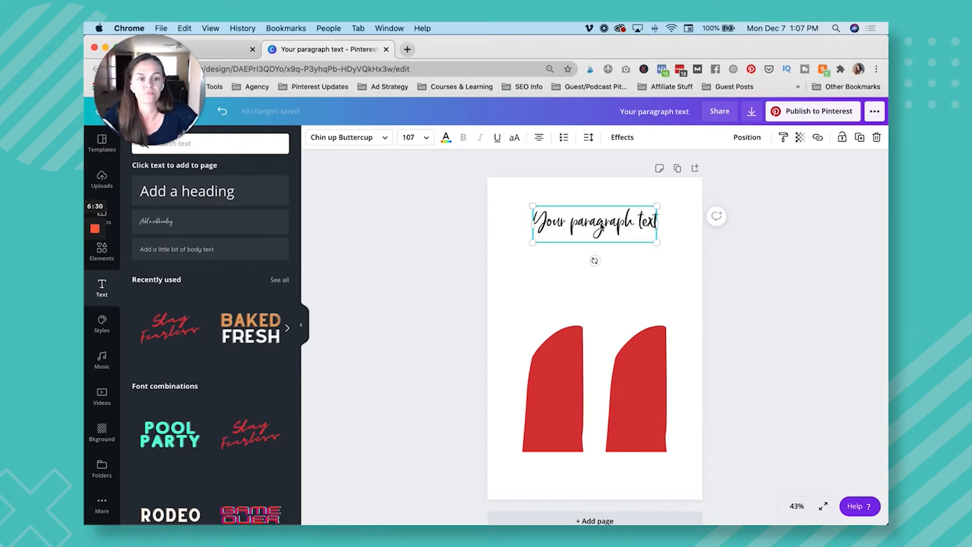
click(767, 257)
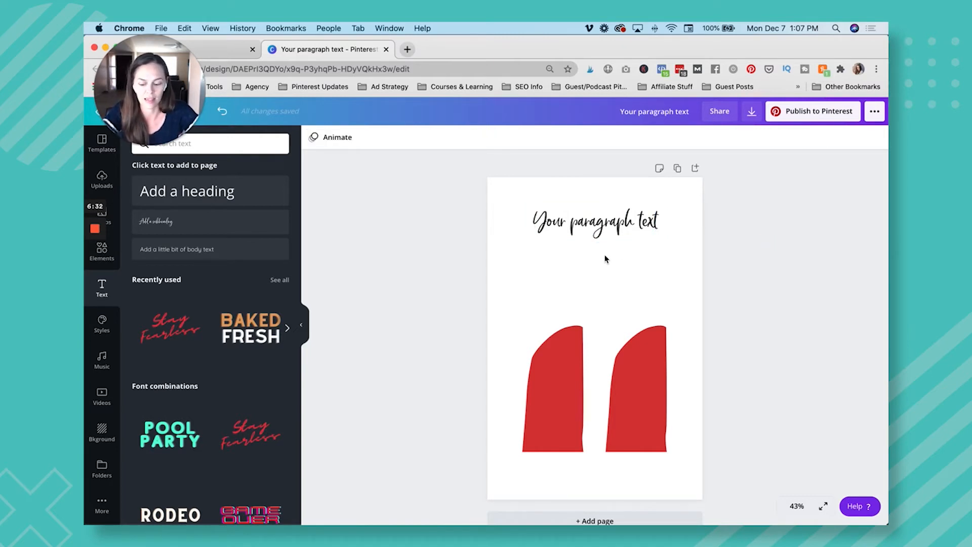
Add a red rectangle, reshape it into a tall block over the arches, and delete it.
key(r)
drag(678, 201, 608, 283)
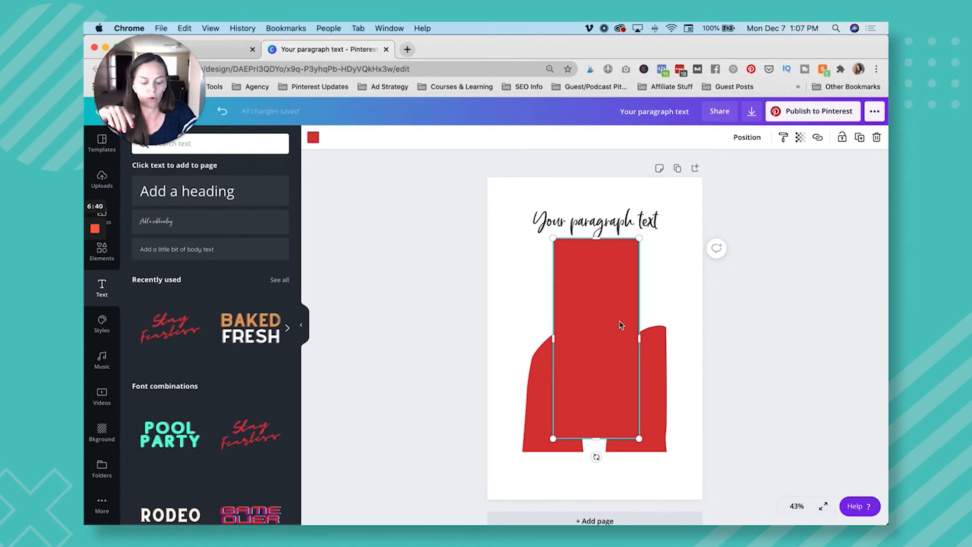
key(Delete)
Add a circle, shrink it, and place it above the right red arch shape.
key(c)
drag(619, 330, 653, 278)
drag(696, 225, 648, 272)
drag(630, 320, 653, 280)
click(573, 285)
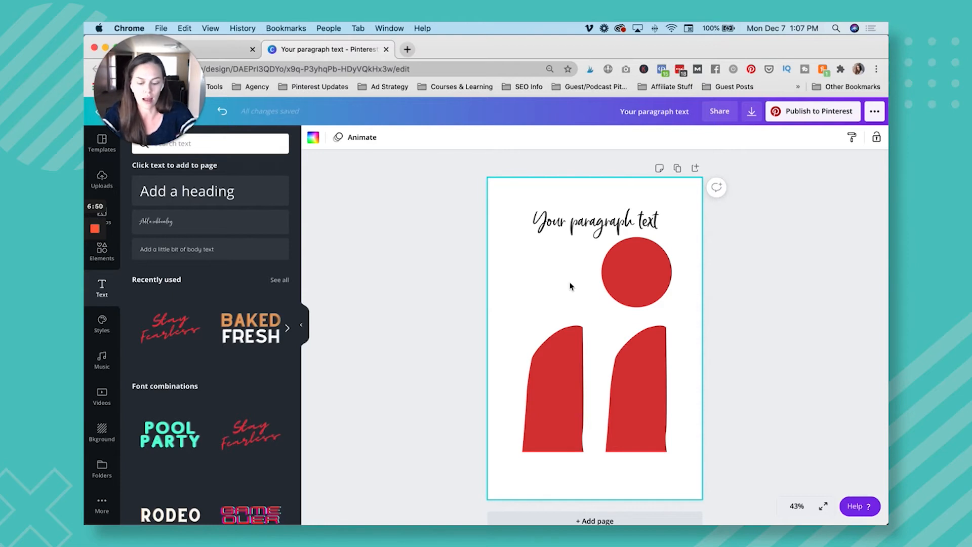
Add a horizontal line and place it above the left red arch, beside the circle.
key(l)
drag(601, 363, 559, 333)
click(629, 218)
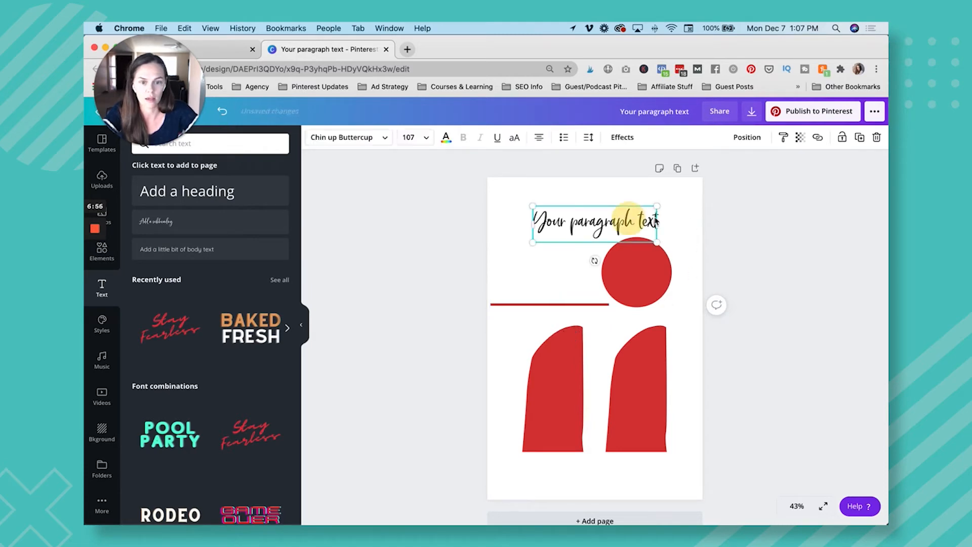
click(775, 217)
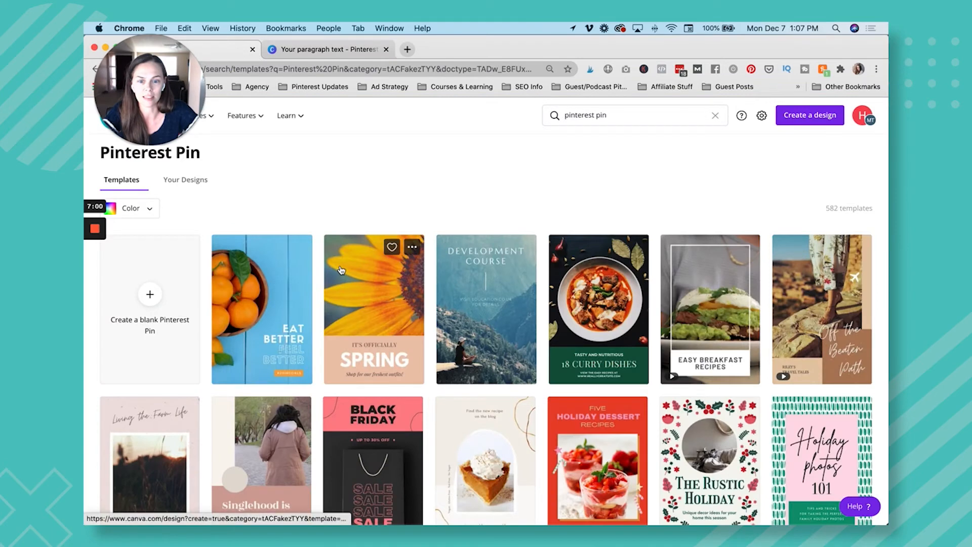
scroll(430, 261, down, 3)
scroll(434, 264, up, 3)
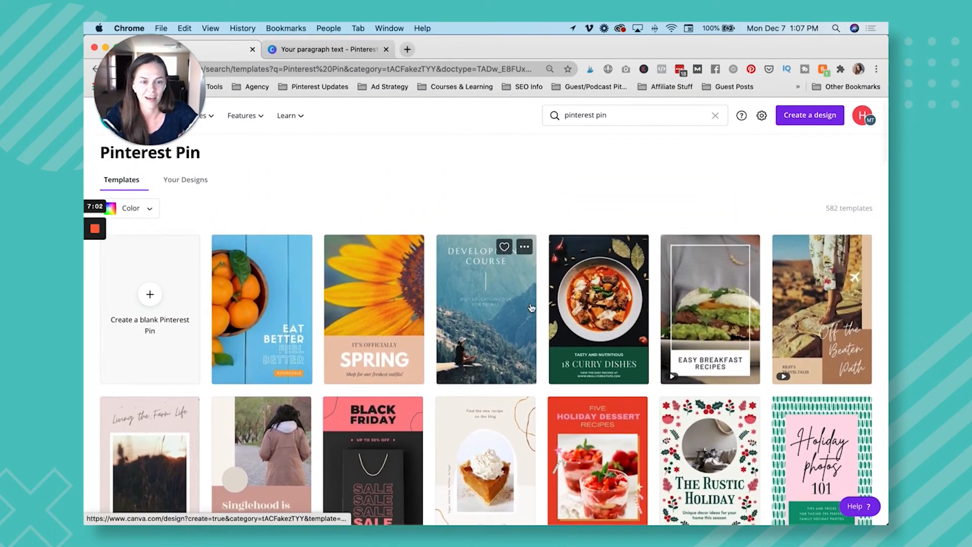
Open the "Five Holiday Dessert Recipes" template and copy its "YUM! YUM! YUM!" text line into the paragraph-text Pin design.
scroll(654, 314, down, 4)
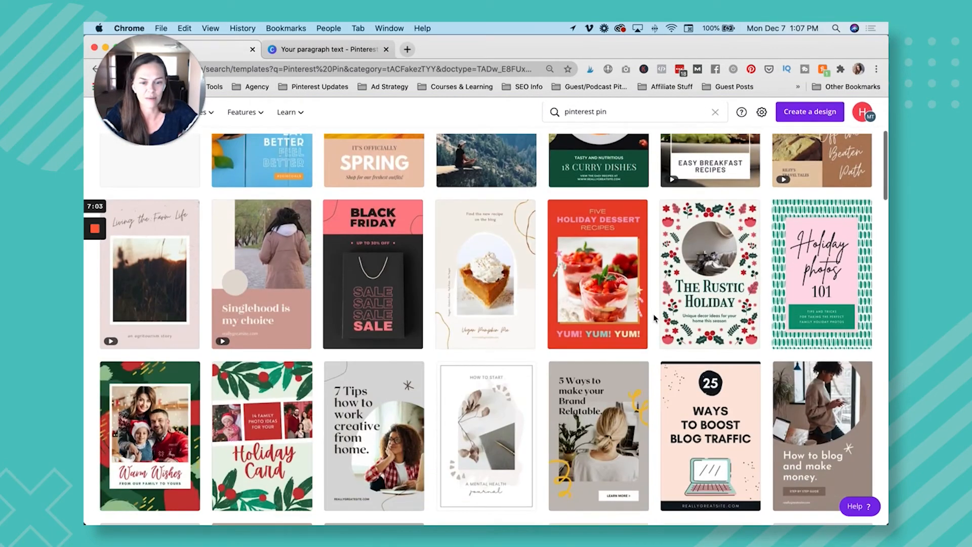
click(581, 287)
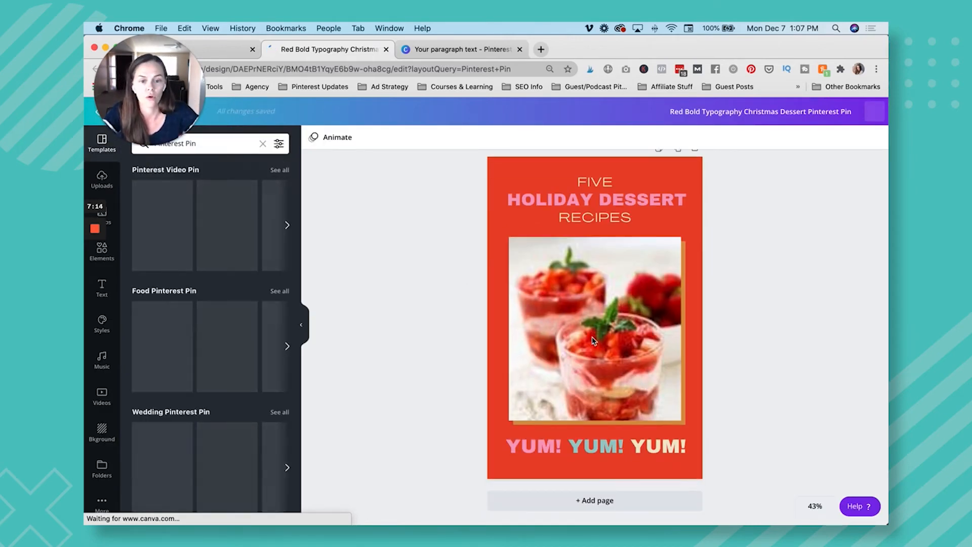
click(571, 449)
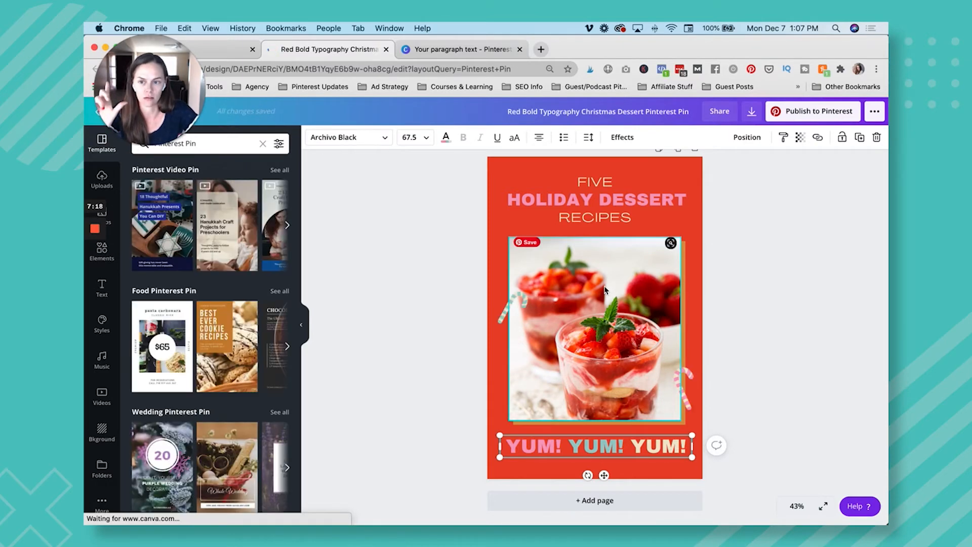
click(455, 57)
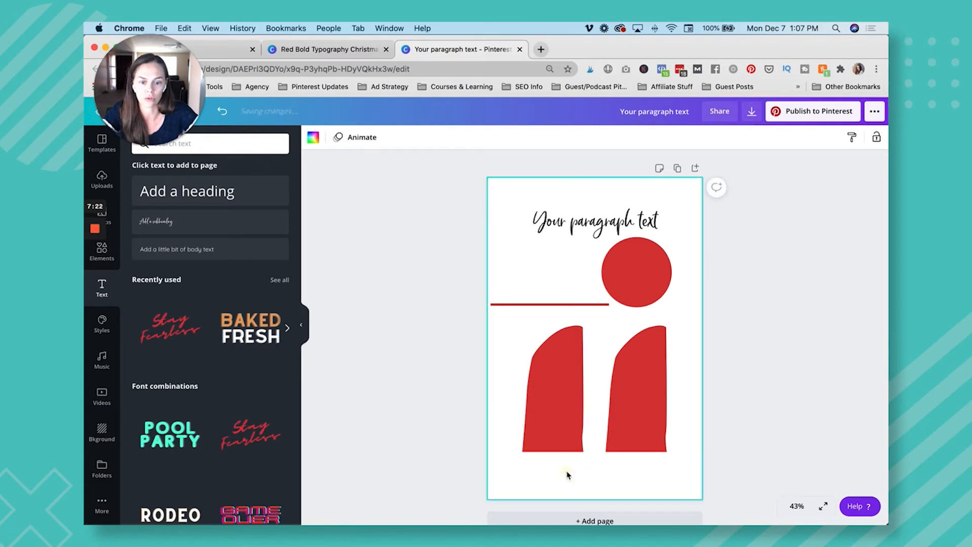
key(super+v)
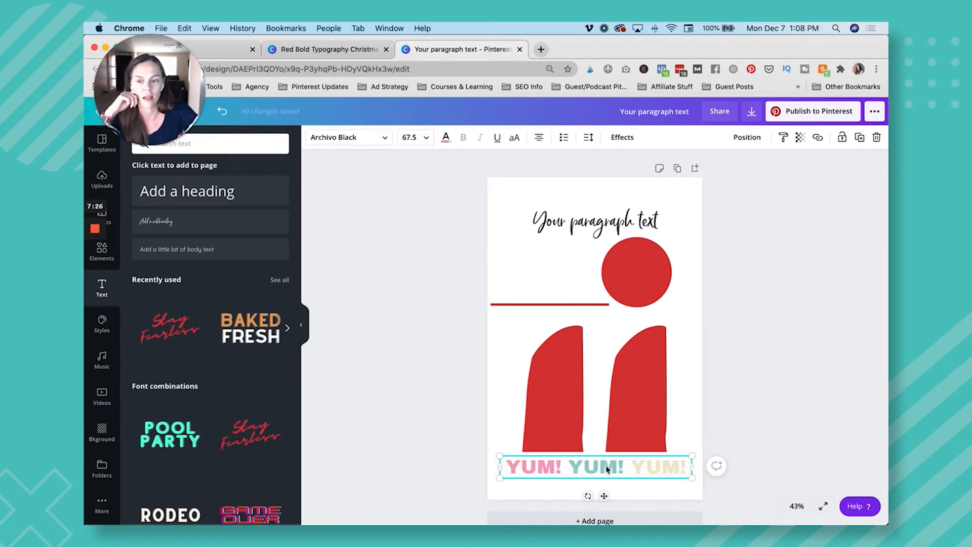
Copy the two stars and two candy canes from the holiday dessert template together into the paragraph-text Pin design.
click(364, 55)
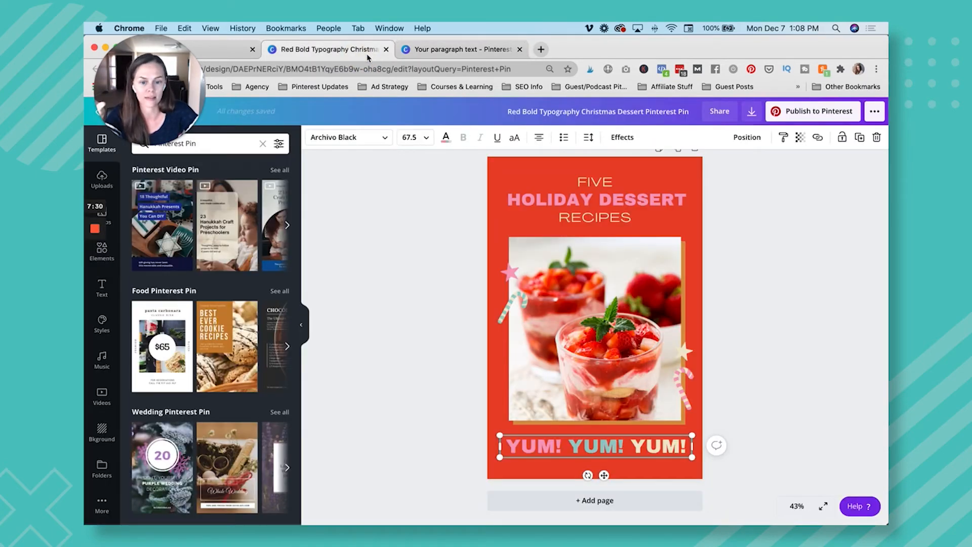
click(512, 302)
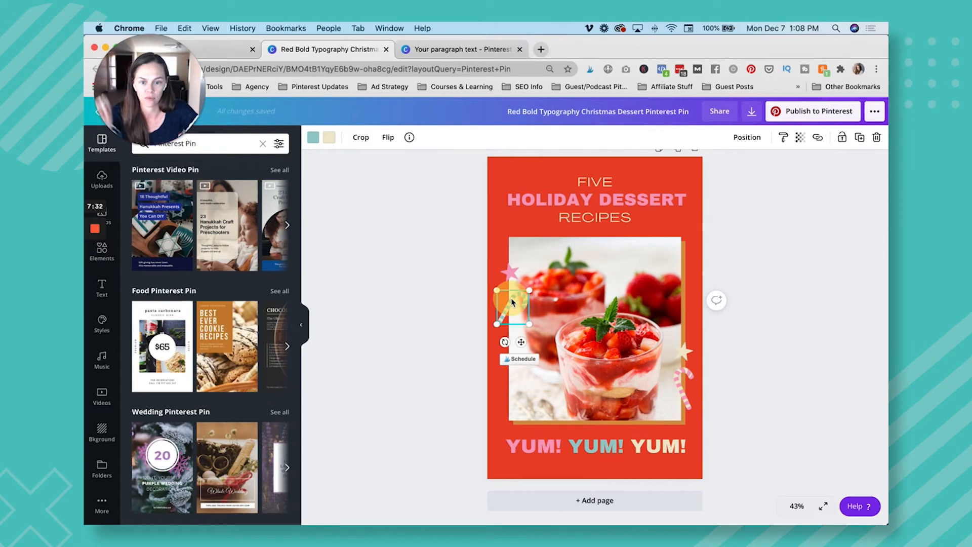
shift+click(510, 273)
shift+click(684, 356)
shift+click(686, 384)
key(super+g)
click(463, 50)
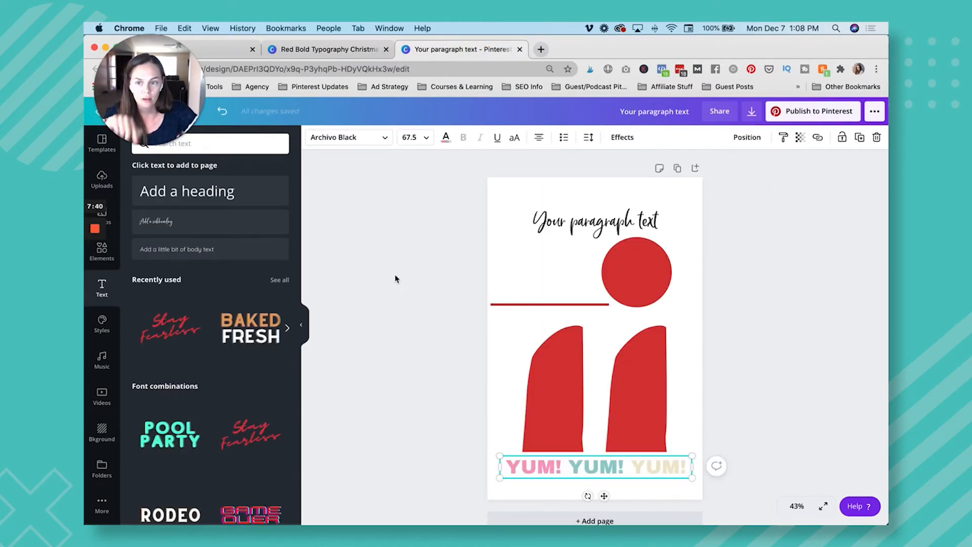
key(super+v)
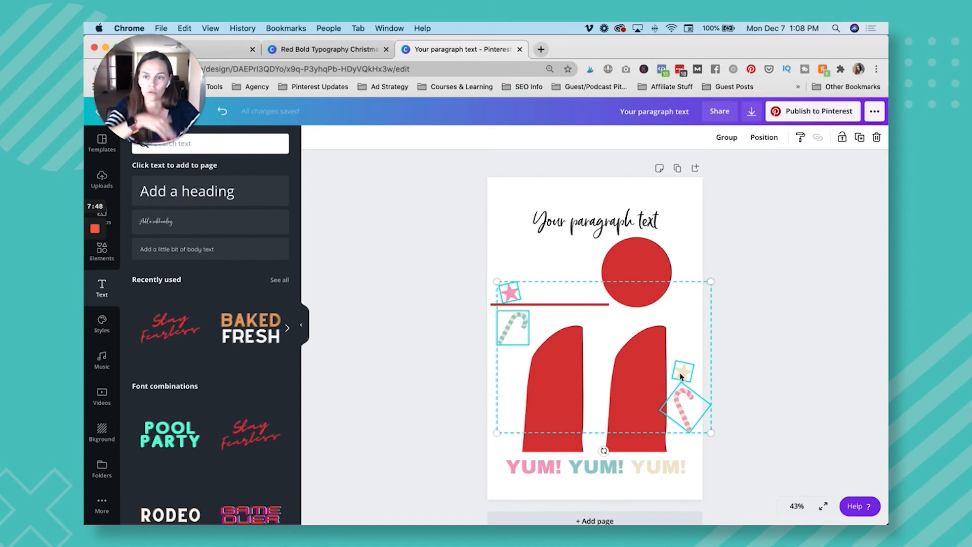
click(787, 276)
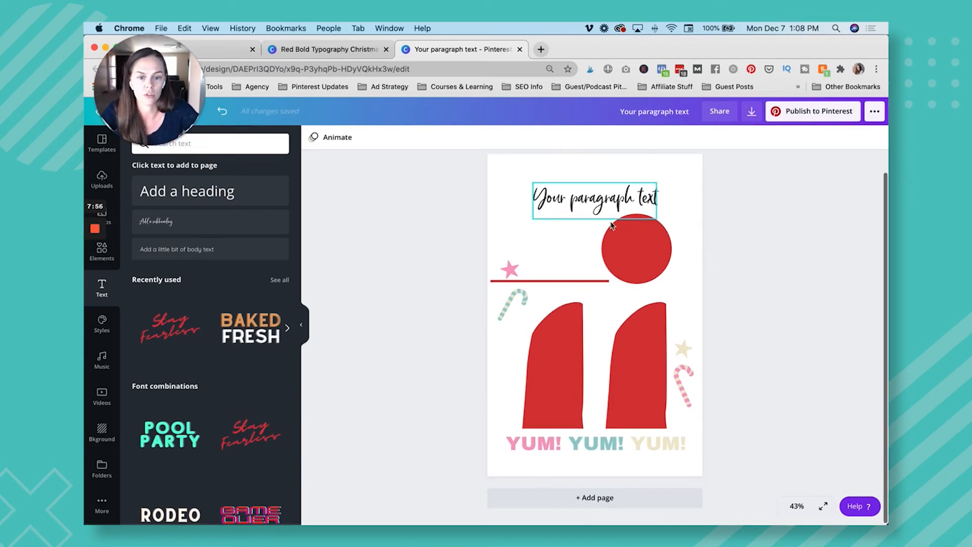
Duplicate the Pin page and delete the "YUM! YUM! YUM!" text from the copy.
click(678, 167)
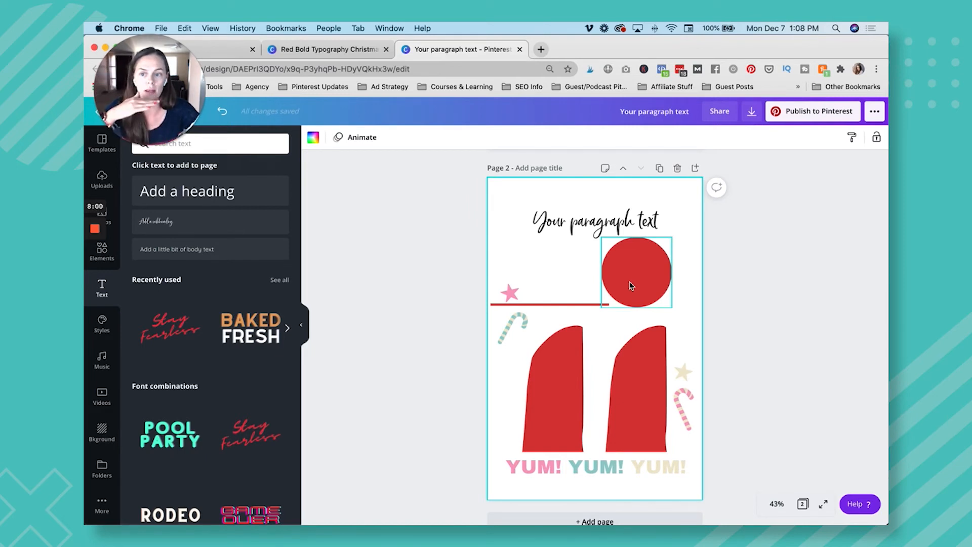
scroll(631, 286, up, 2)
scroll(623, 329, down, 3)
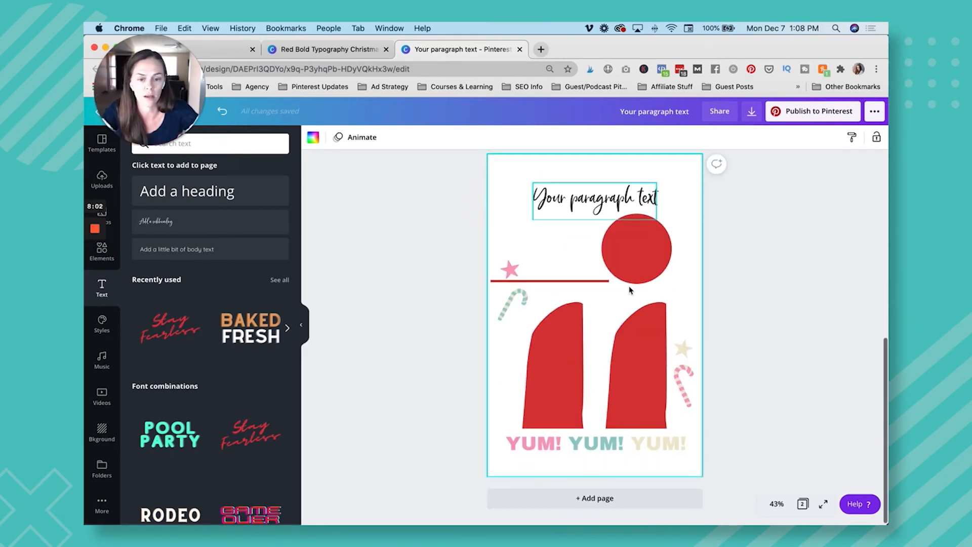
click(604, 448)
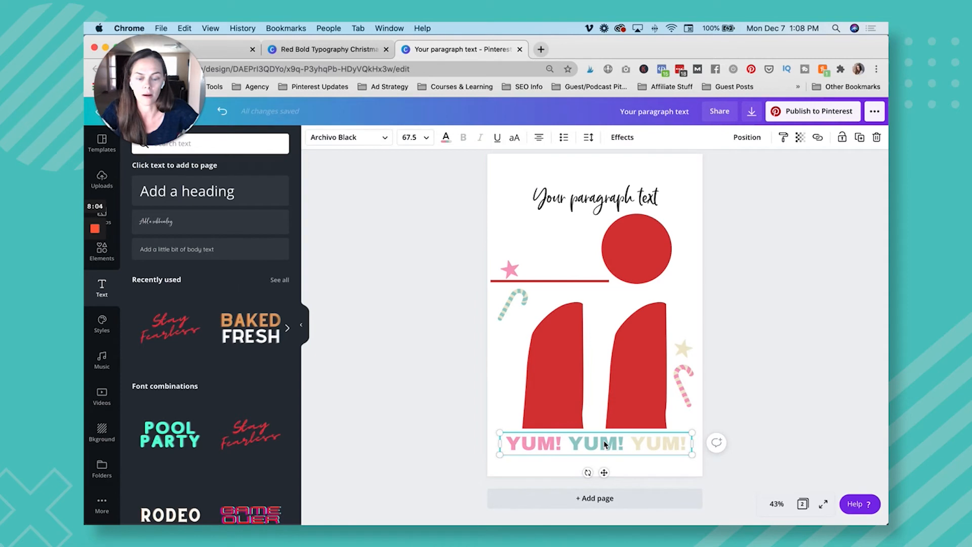
key(Delete)
Copy the "YUM! YUM! YUM!" text from page 1 and paste it in the same position on page 2.
scroll(611, 340, up, 4)
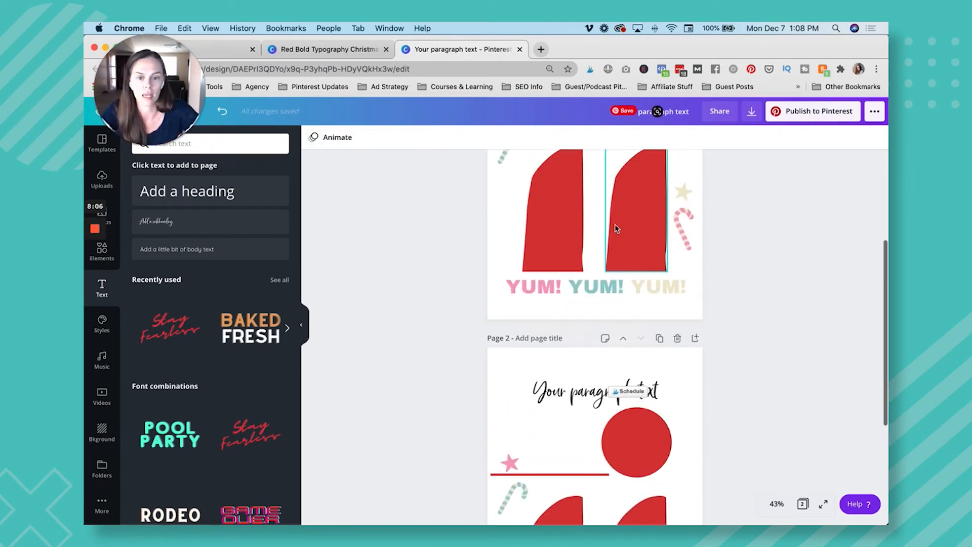
click(600, 312)
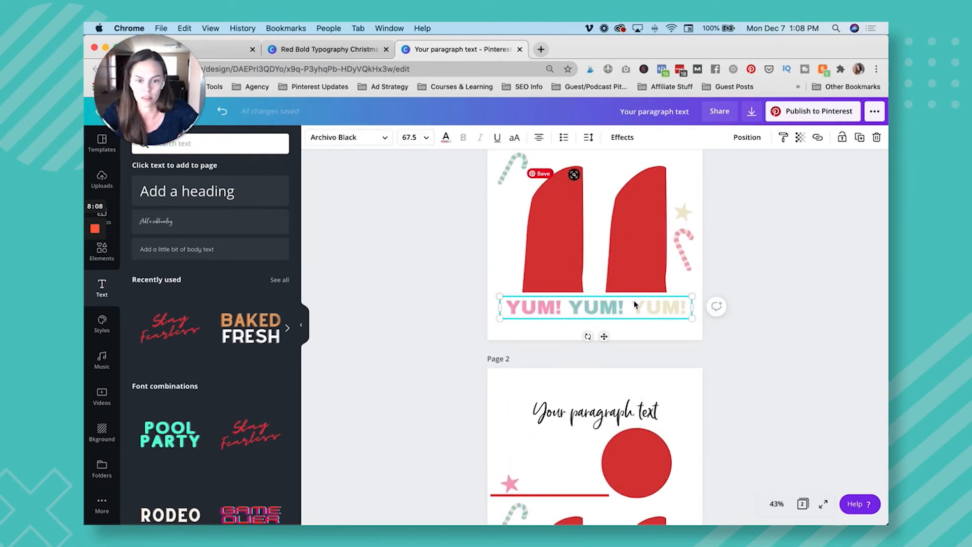
scroll(582, 319, down, 1)
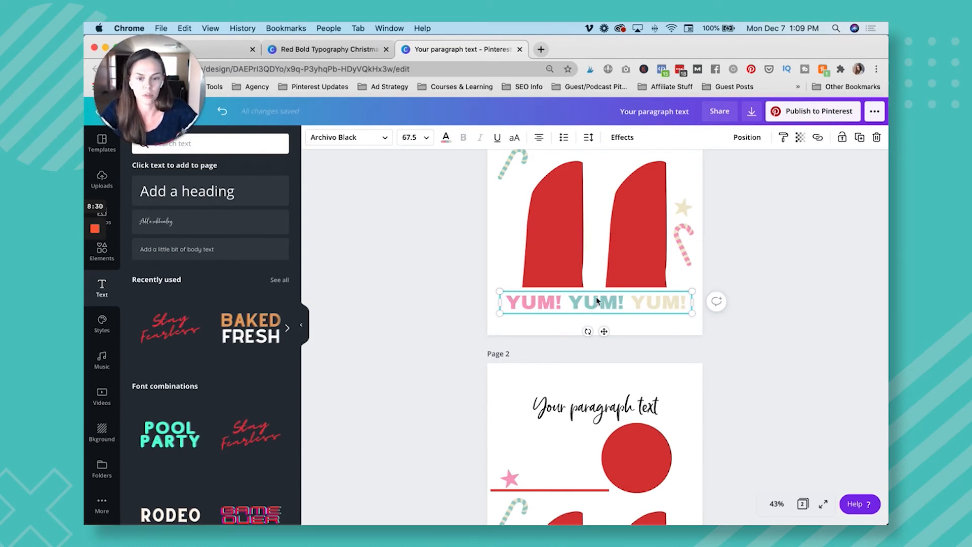
scroll(597, 300, down, 5)
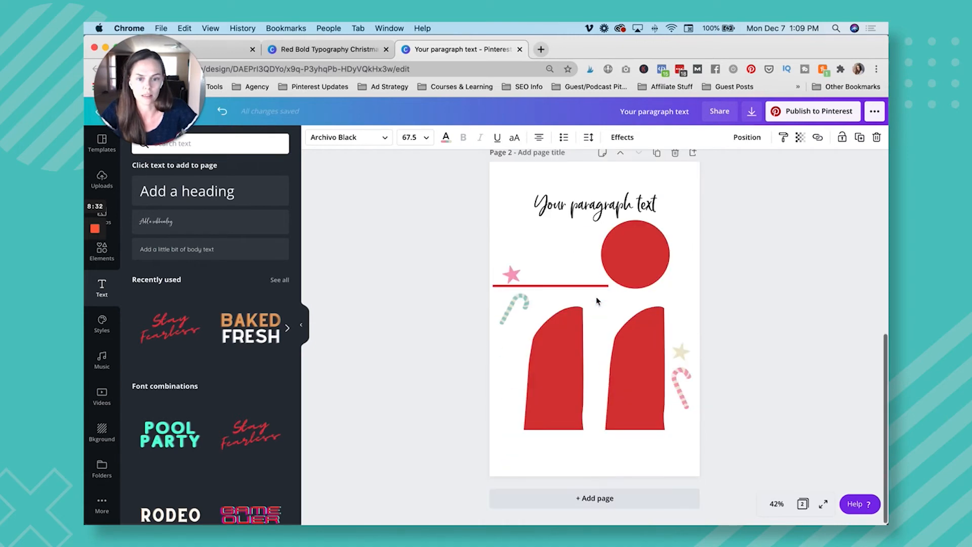
click(609, 457)
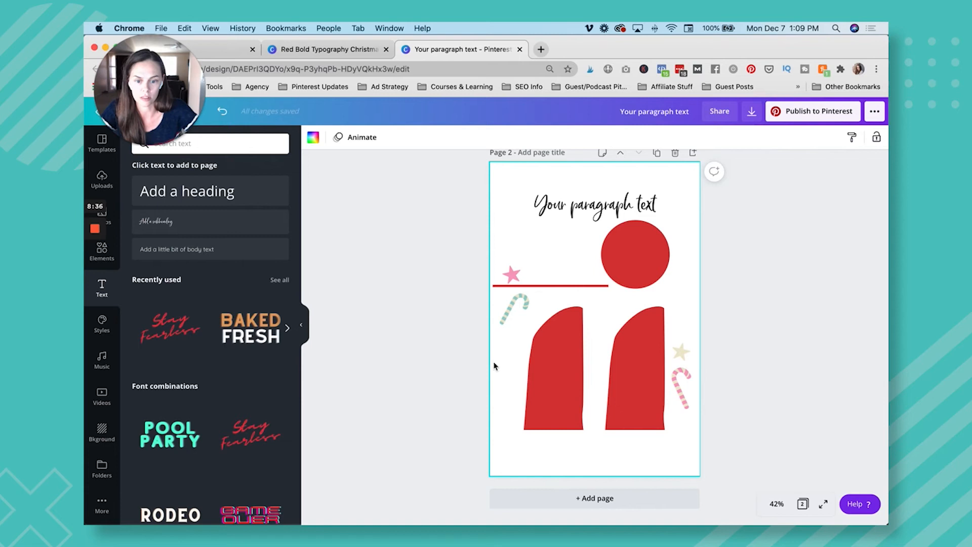
key(super+v)
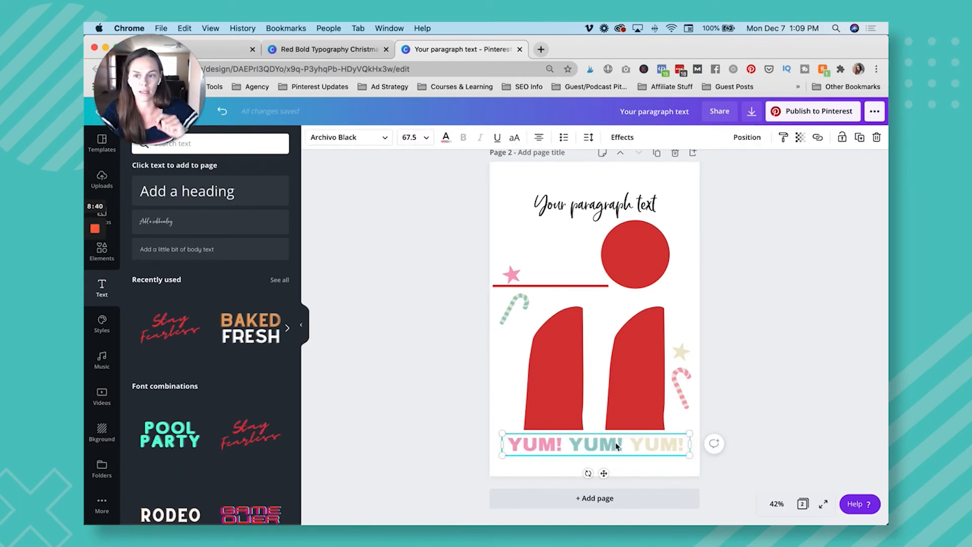
scroll(616, 446, up, 3)
scroll(616, 446, down, 3)
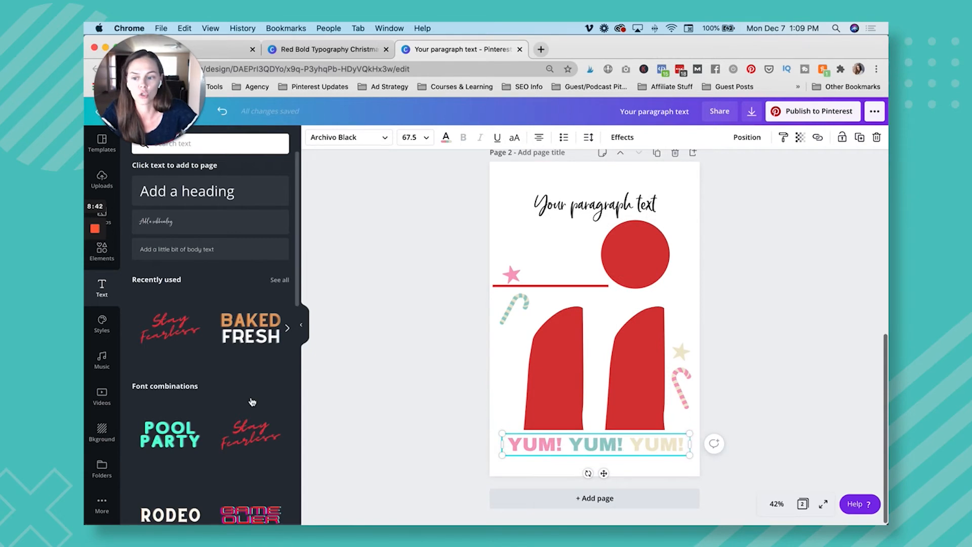
Open the business's brand folder among your own folders and show its images.
click(100, 466)
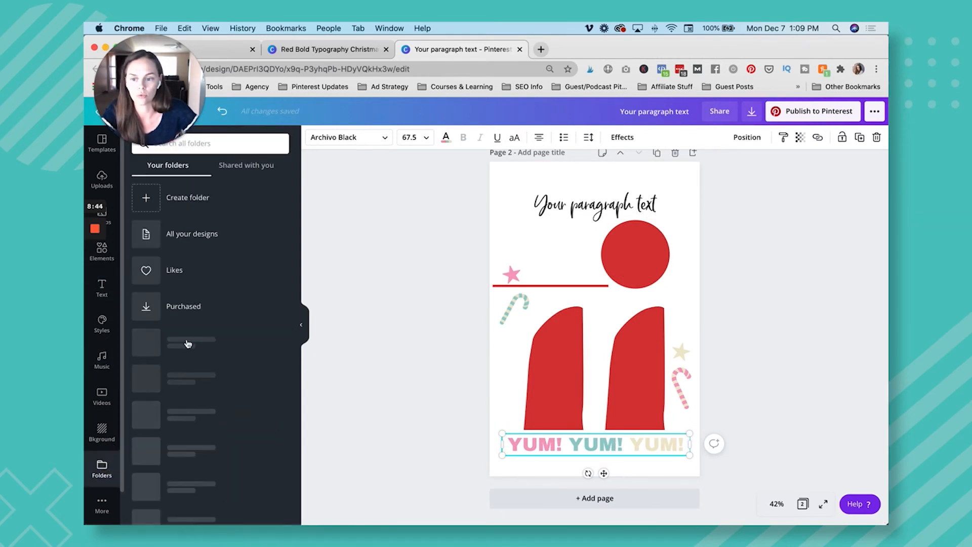
scroll(203, 317, down, 5)
scroll(207, 318, up, 2)
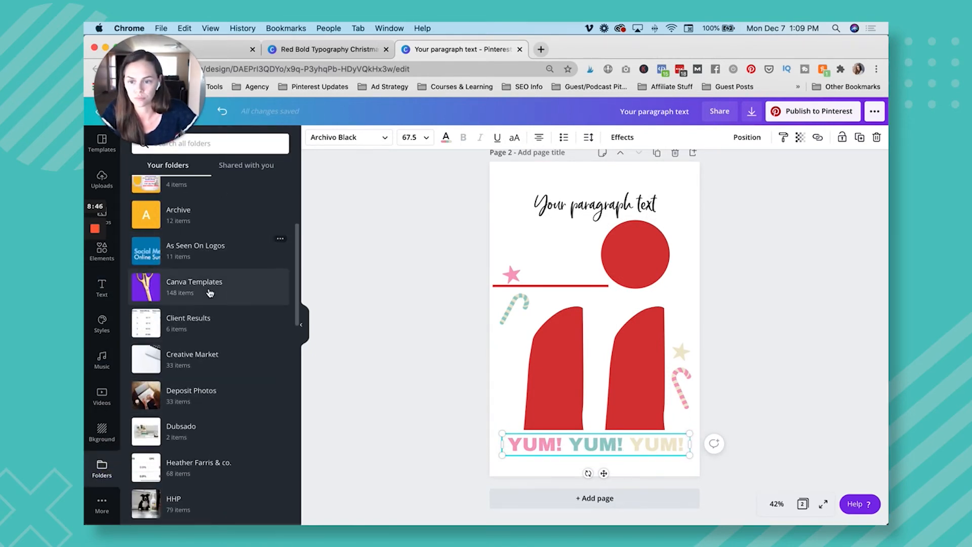
scroll(213, 319, down, 3)
click(217, 303)
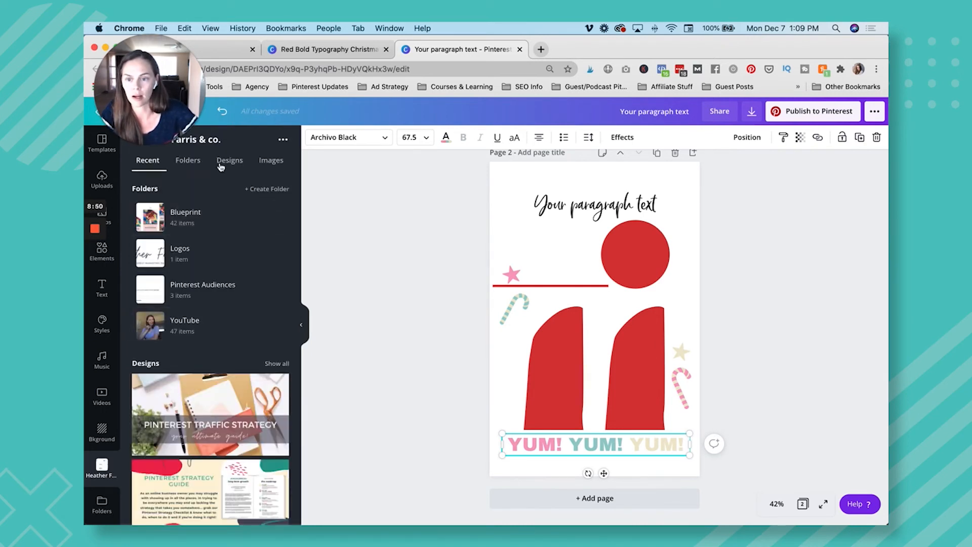
click(271, 161)
Add the teal "hf." logo to page 2, shrink it, and place it in the page's upper-left corner.
scroll(236, 344, down, 2)
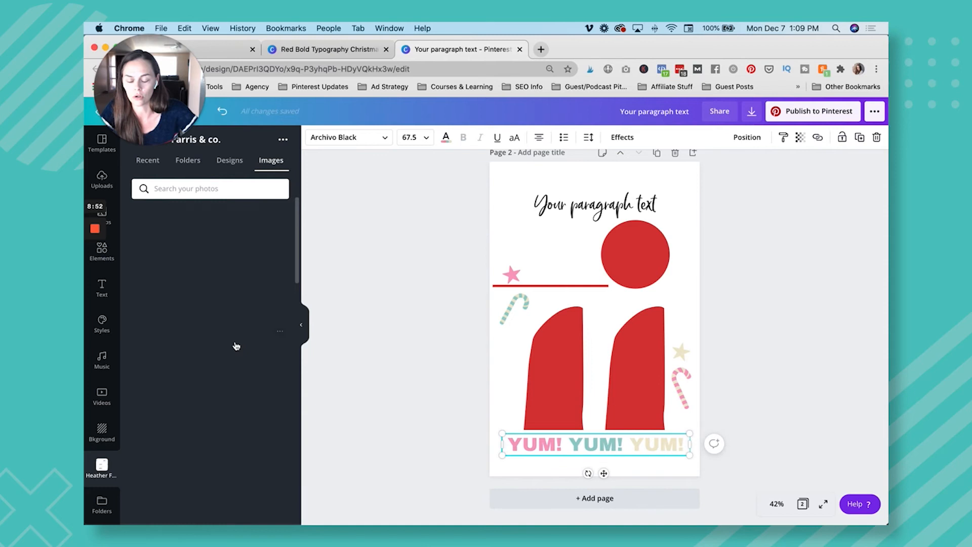
scroll(236, 346, down, 5)
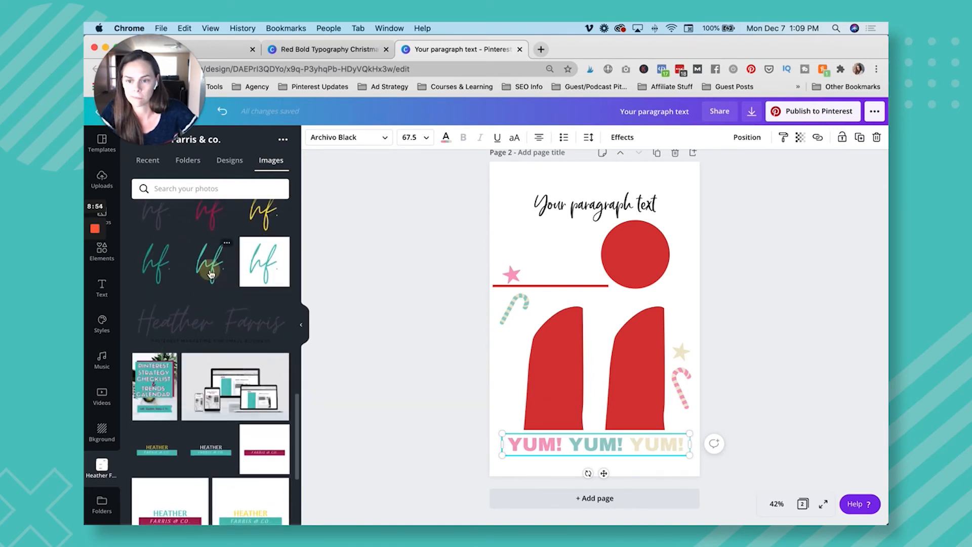
click(210, 263)
drag(654, 260, 559, 354)
drag(559, 400, 520, 211)
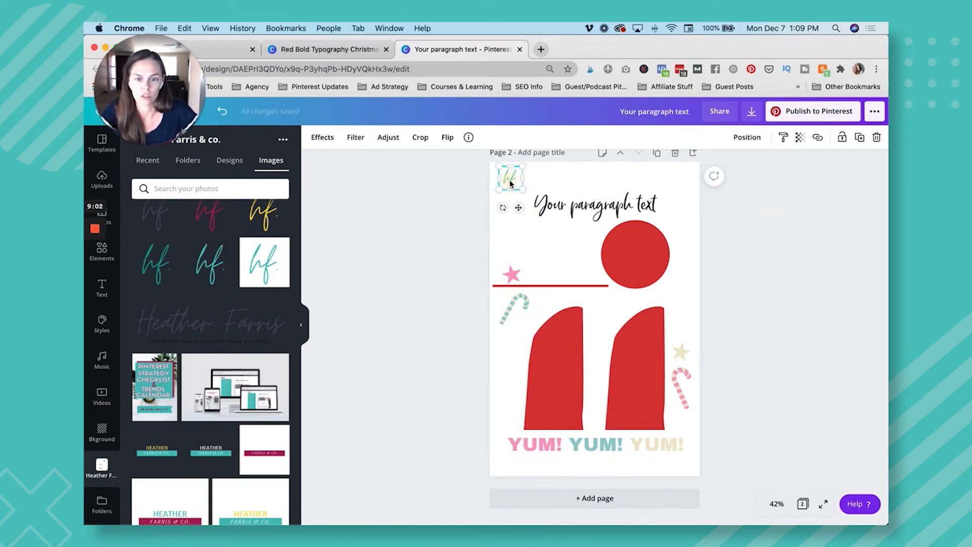
Copy the small "hf." logo from page 2 into the same corner of page 1 and compare both pages.
scroll(510, 182, up, 7)
click(506, 204)
key(super+v)
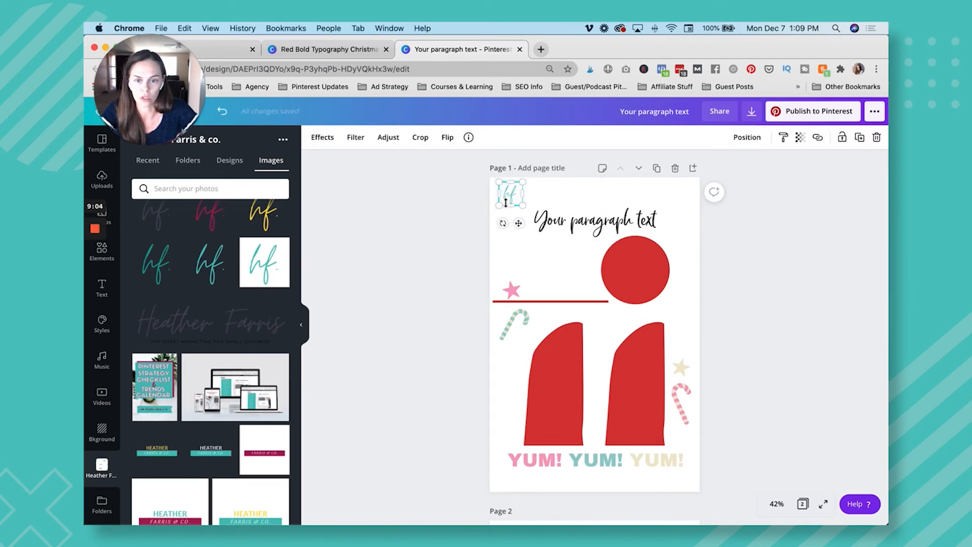
click(710, 226)
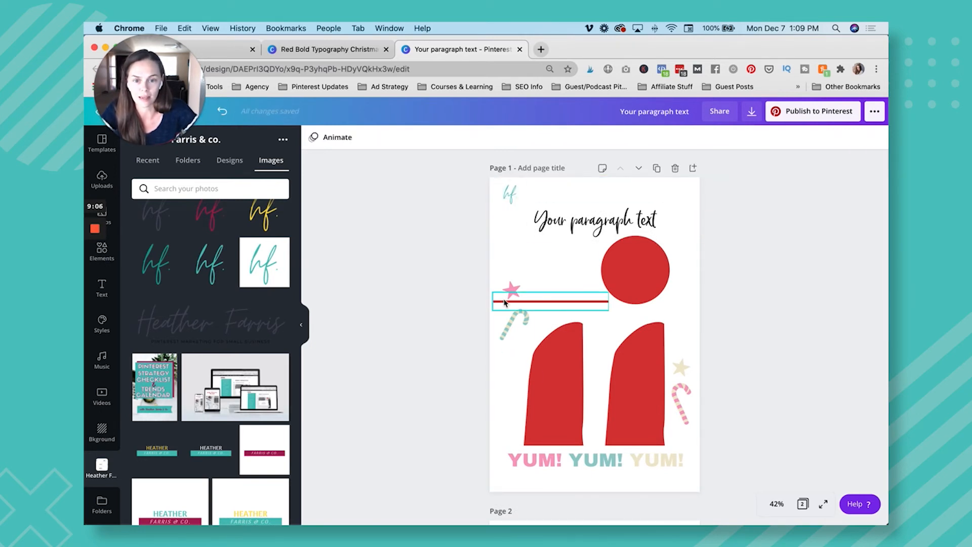
scroll(505, 350, down, 2)
scroll(505, 303, up, 1)
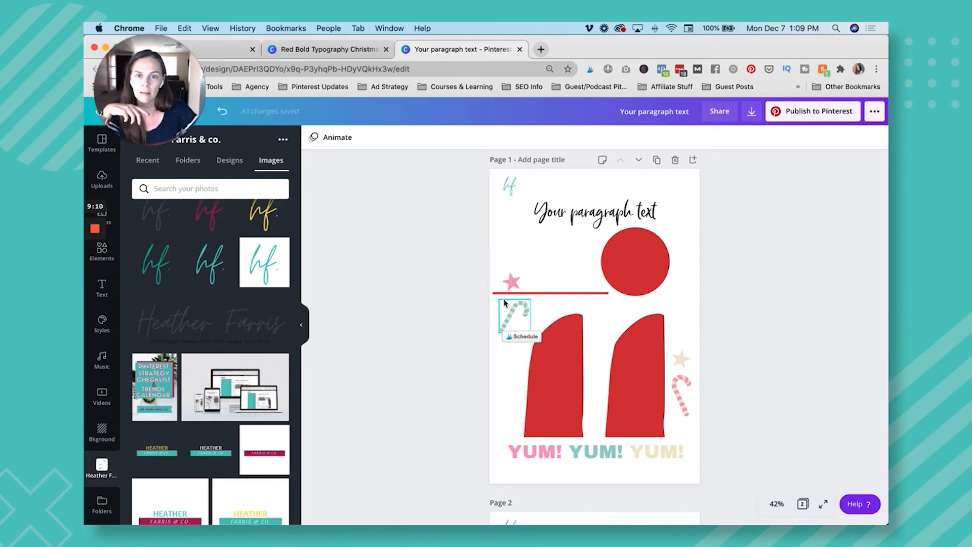
scroll(504, 303, down, 10)
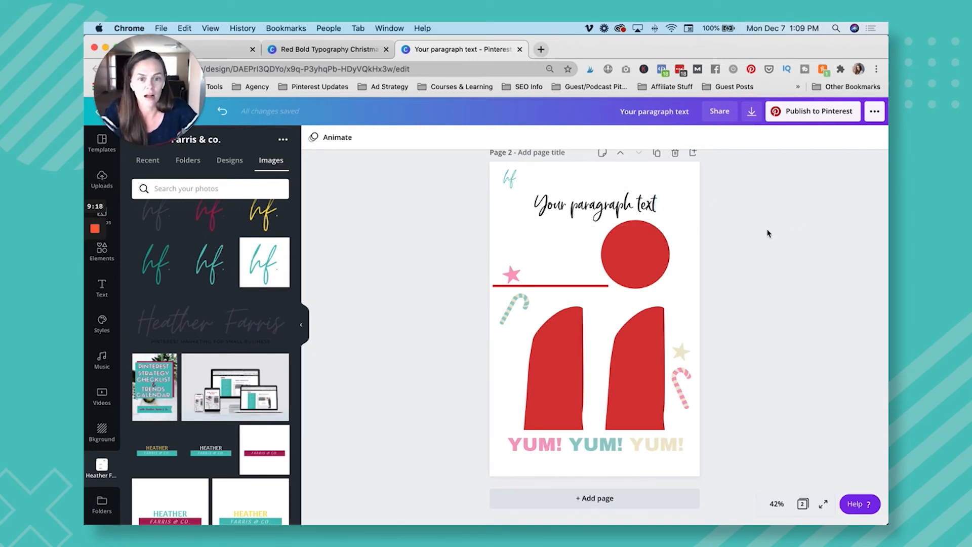
Add a blank third page and fill it with the single-image grid.
click(693, 153)
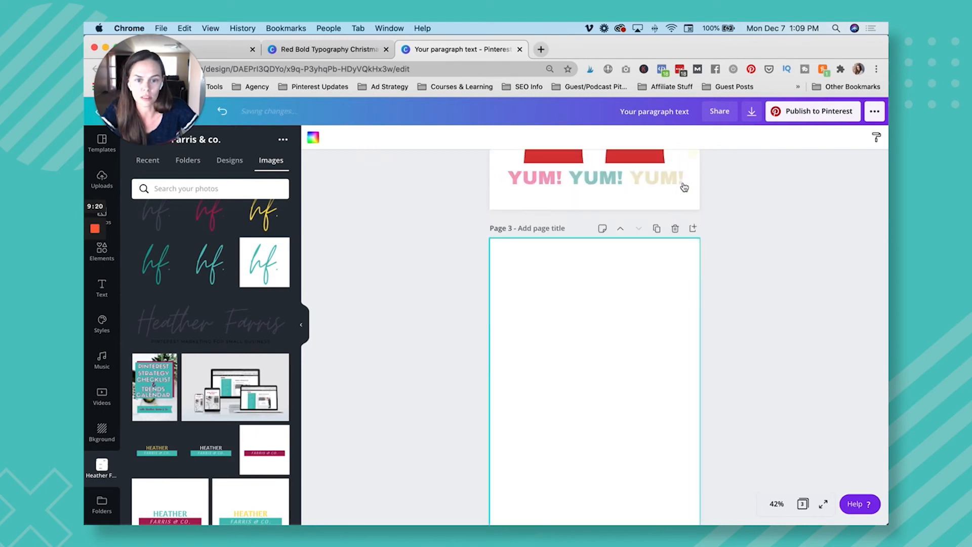
click(111, 263)
scroll(173, 370, down, 4)
scroll(173, 370, up, 4)
click(263, 143)
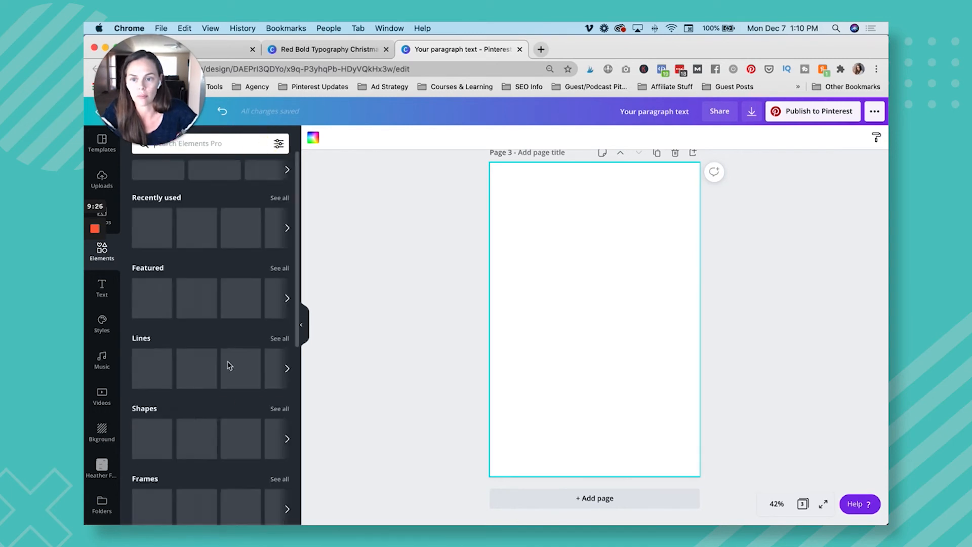
scroll(167, 384, down, 8)
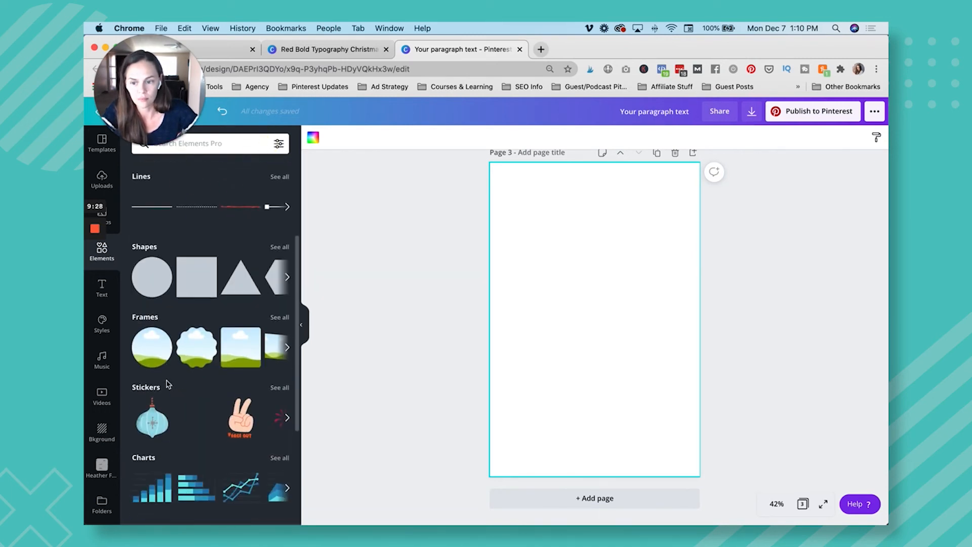
scroll(203, 375, down, 3)
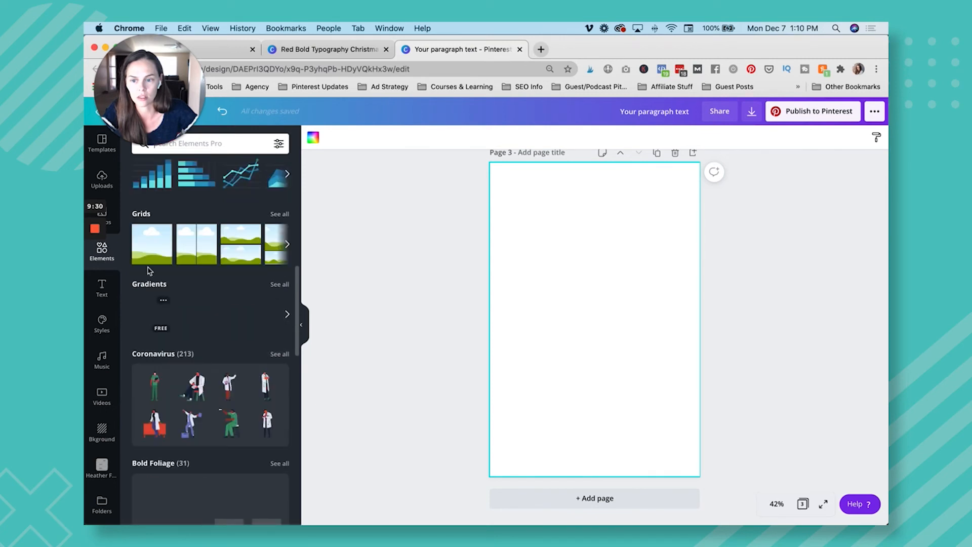
click(152, 241)
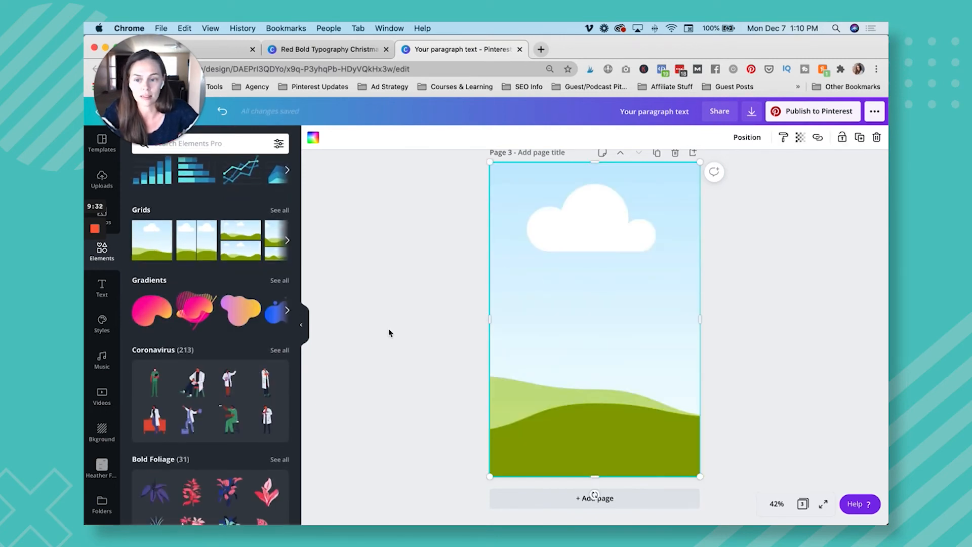
Fill the page 3 grid with the trending Christmas photo of the family, framing all three people.
scroll(390, 333, up, 1)
scroll(213, 294, up, 10)
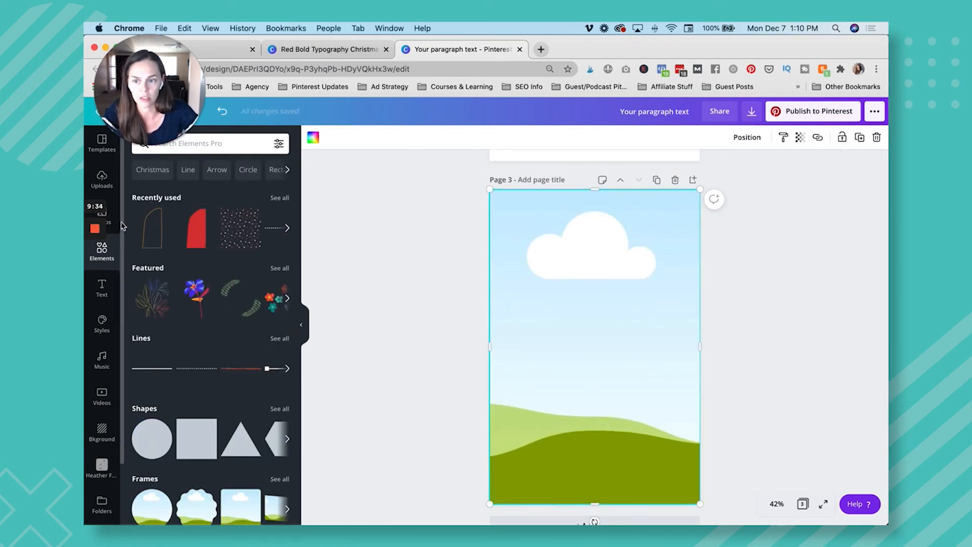
click(103, 220)
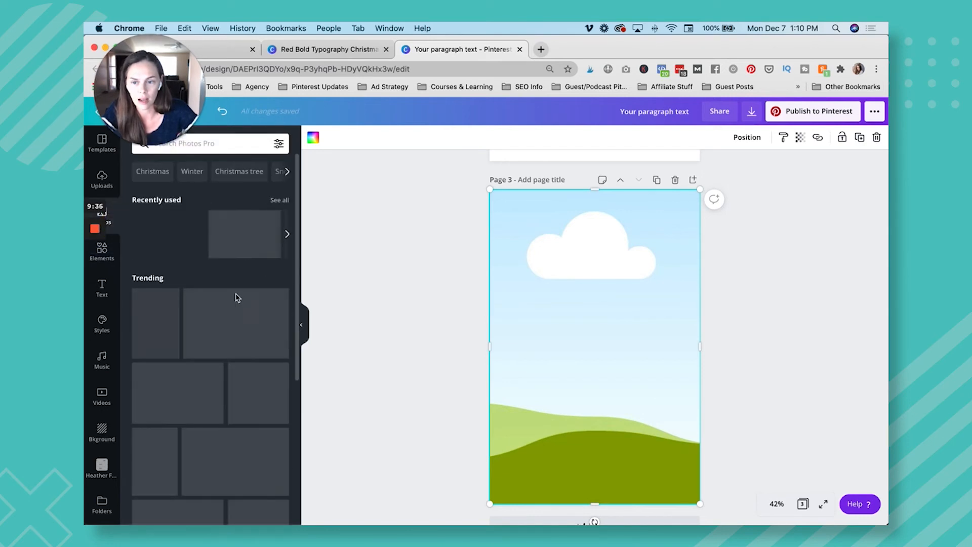
click(243, 329)
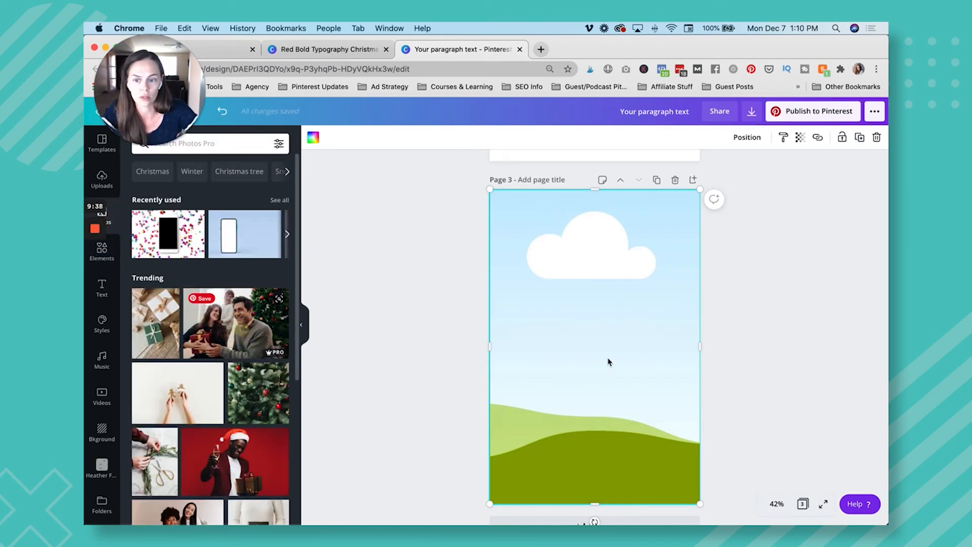
drag(602, 346, 569, 222)
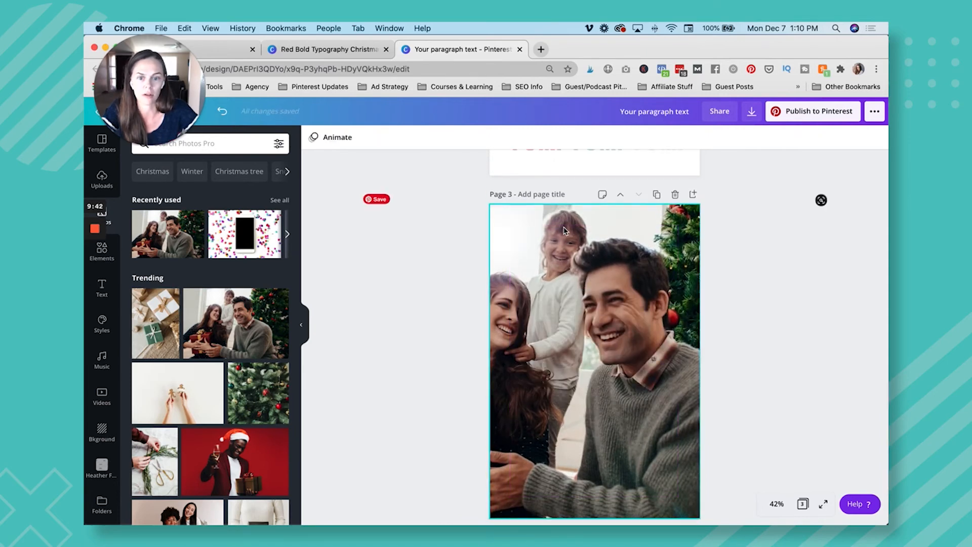
Copy the small teal "hf." logo from page 2 and bring it onto the family photo on page 3.
scroll(565, 231, down, 2)
scroll(565, 230, up, 8)
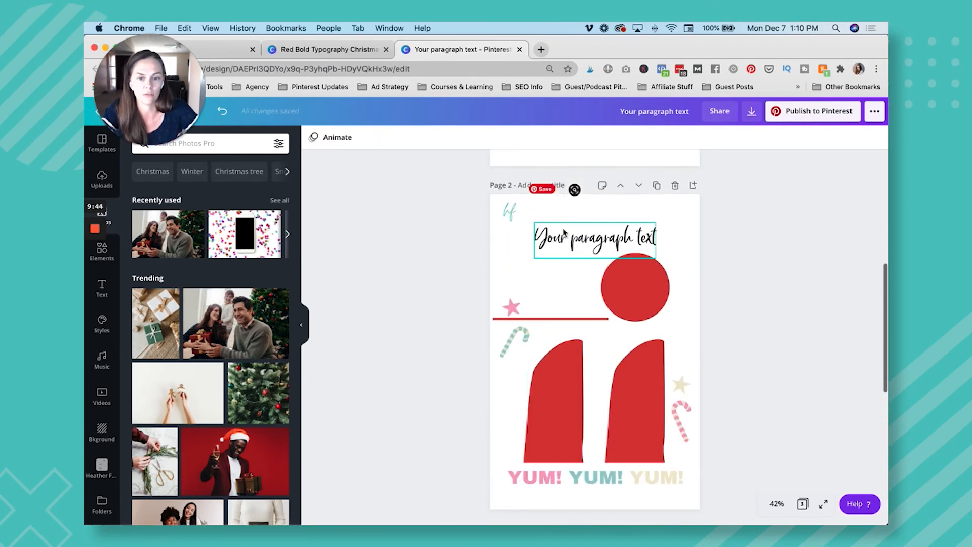
click(511, 210)
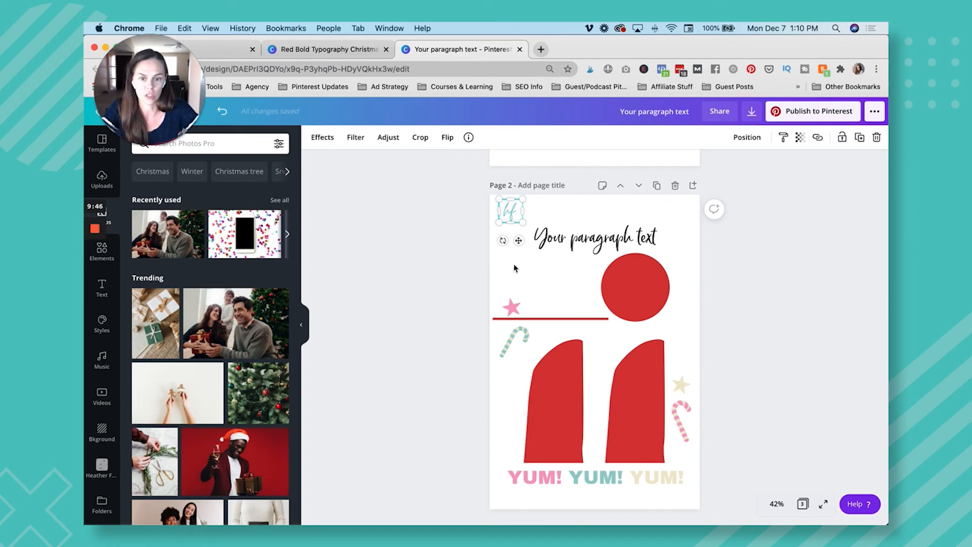
scroll(565, 348, down, 8)
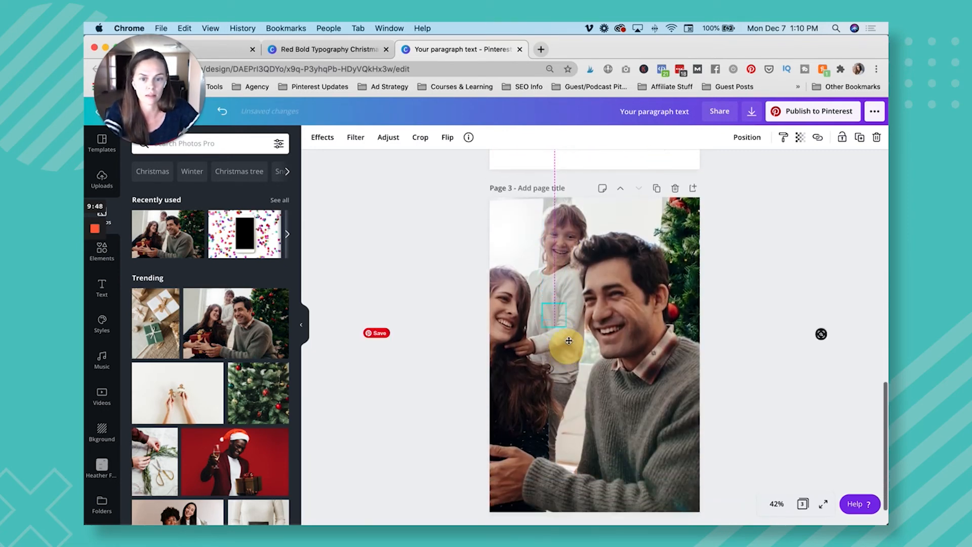
drag(591, 332, 597, 355)
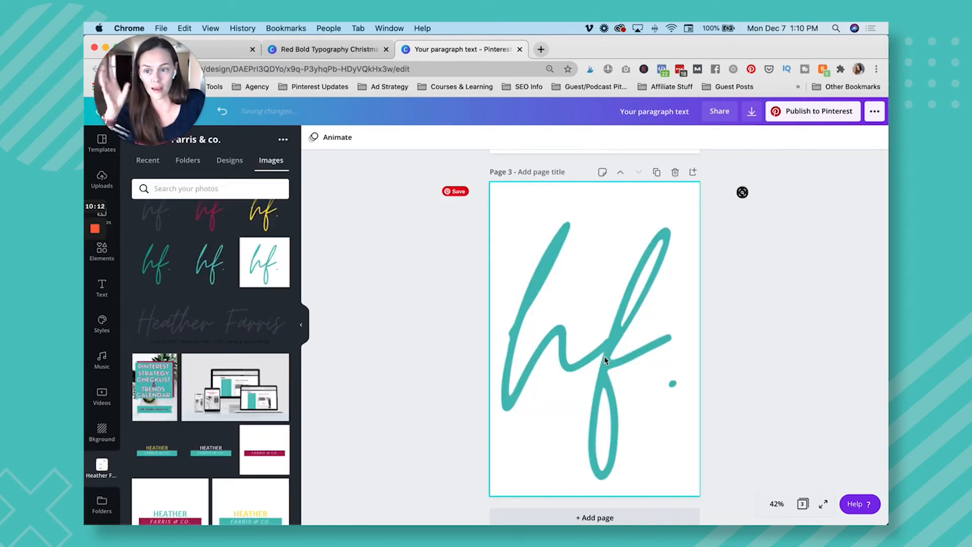
Undo the logo replacing the grid photo and place the small "hf." logo in page 3's upper-left corner.
key(super+z)
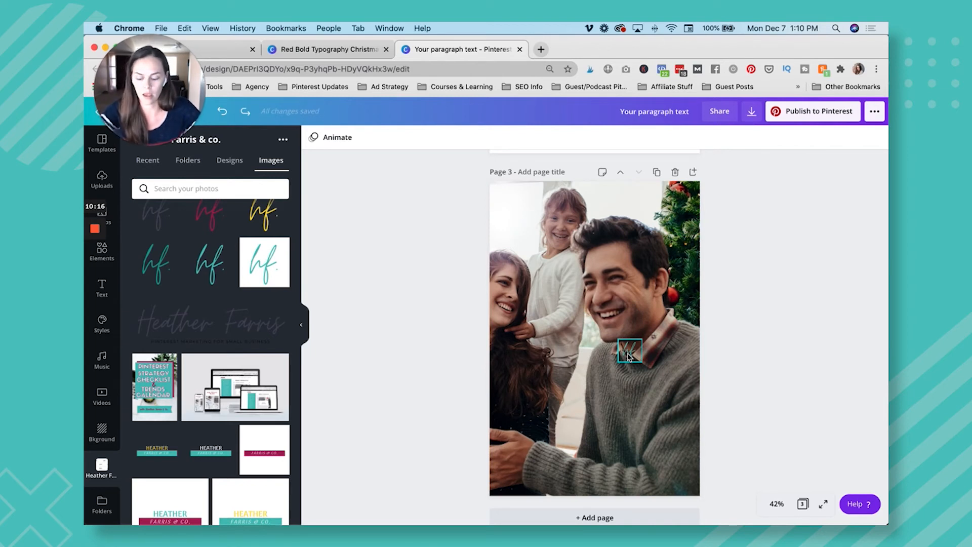
click(629, 357)
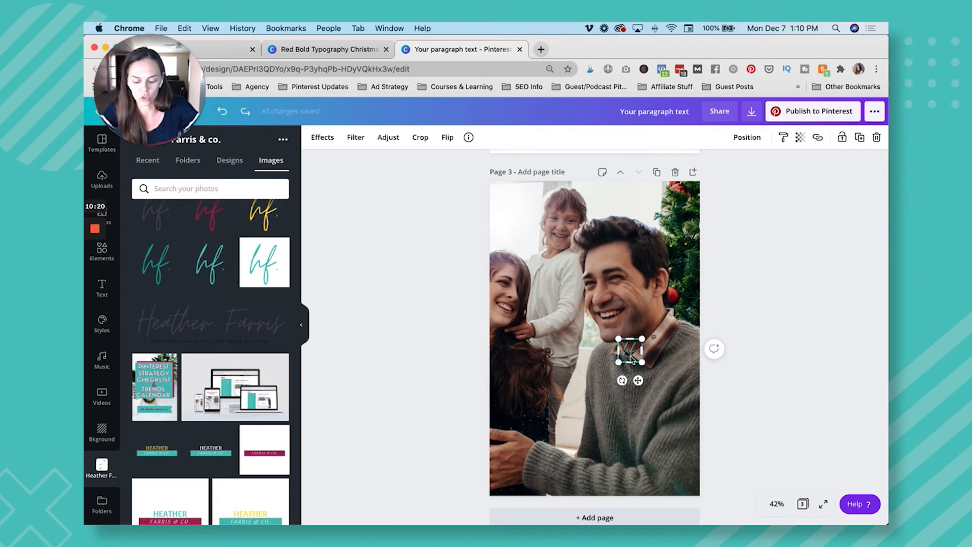
drag(638, 380, 516, 231)
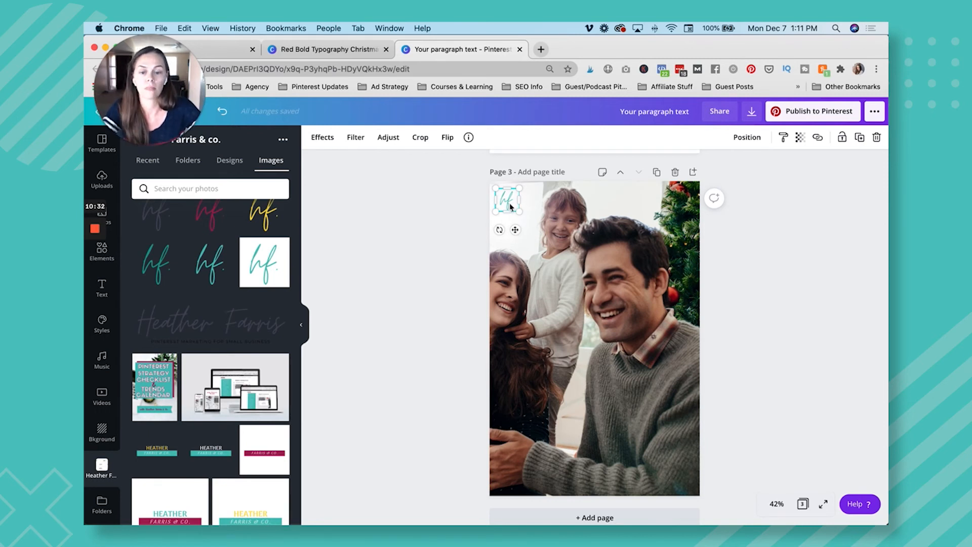
click(422, 259)
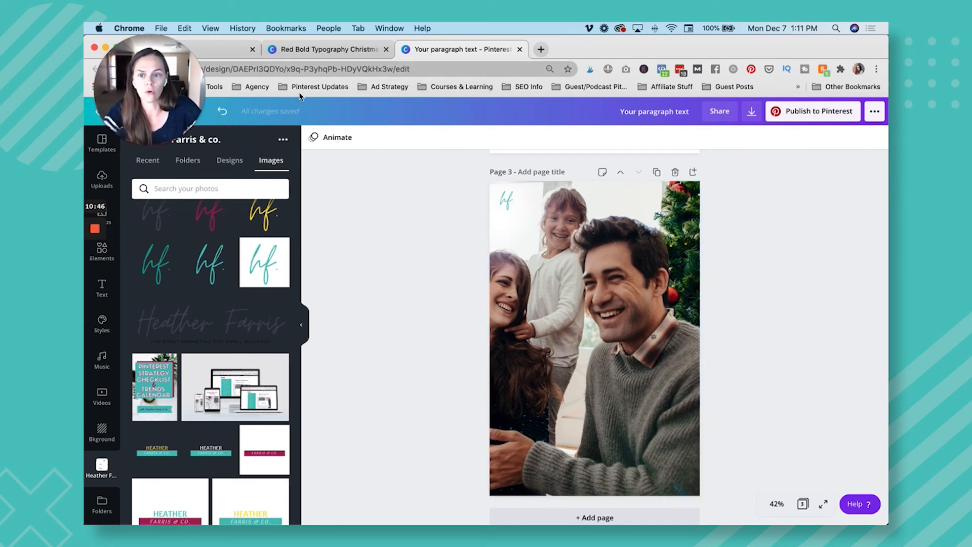
Switch to the Canva home tab, go to the Monthly Template Design folder, and open the original july pin templates for editing.
click(225, 54)
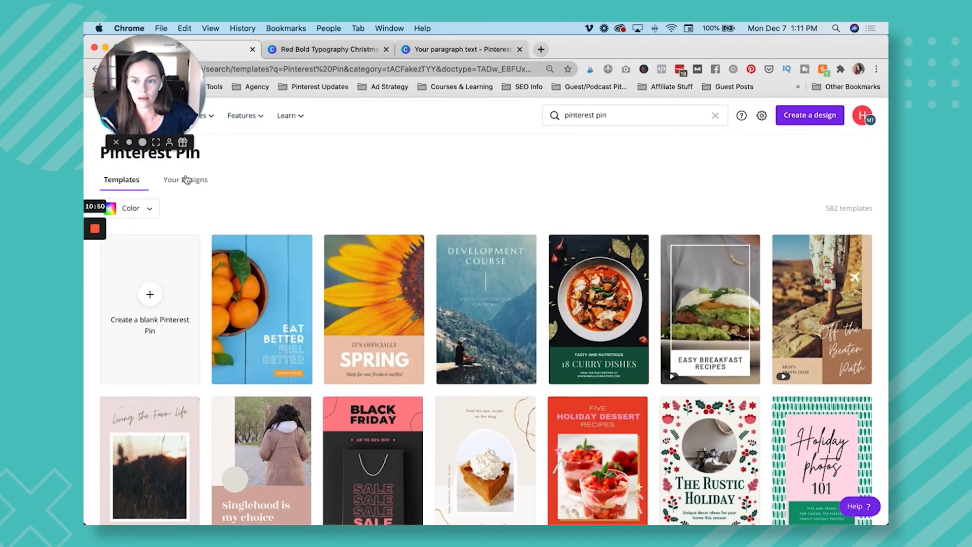
mouse_move(233, 129)
click(715, 115)
click(372, 184)
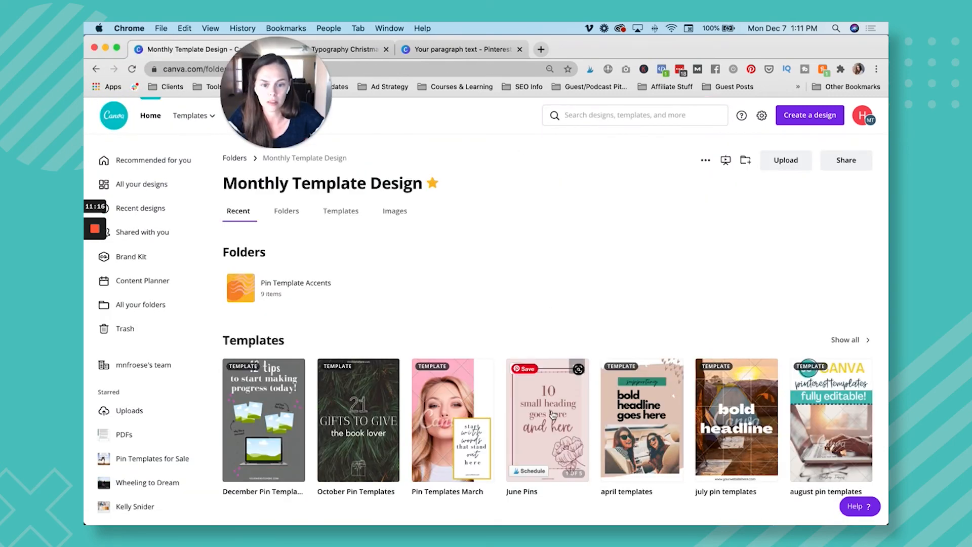
click(728, 432)
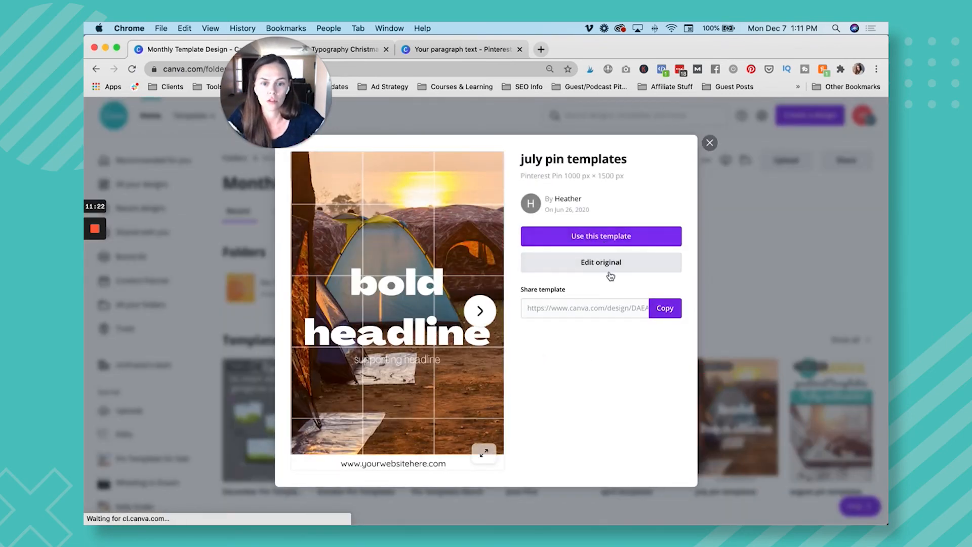
click(614, 267)
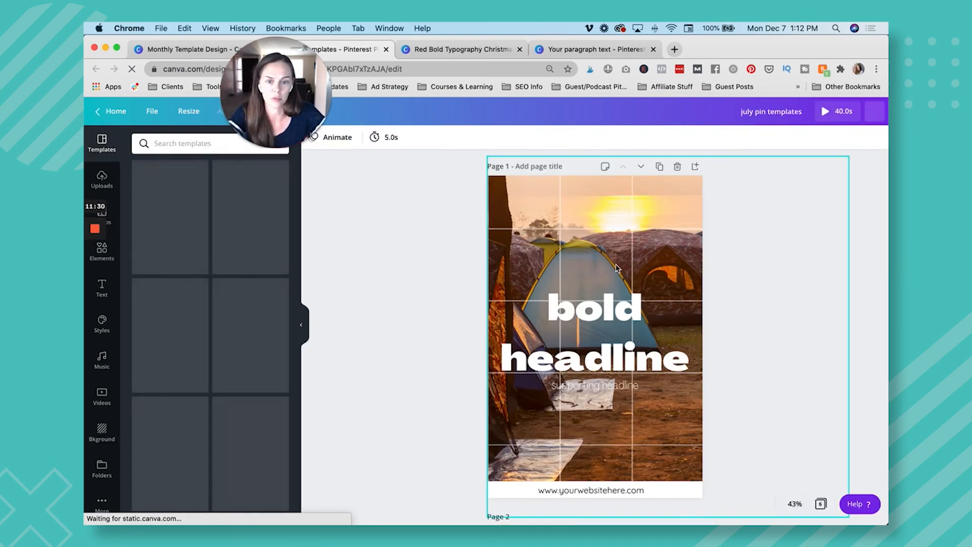
Show all pages of the july pin templates in grid view and clear the selection of page 2.
scroll(617, 269, down, 5)
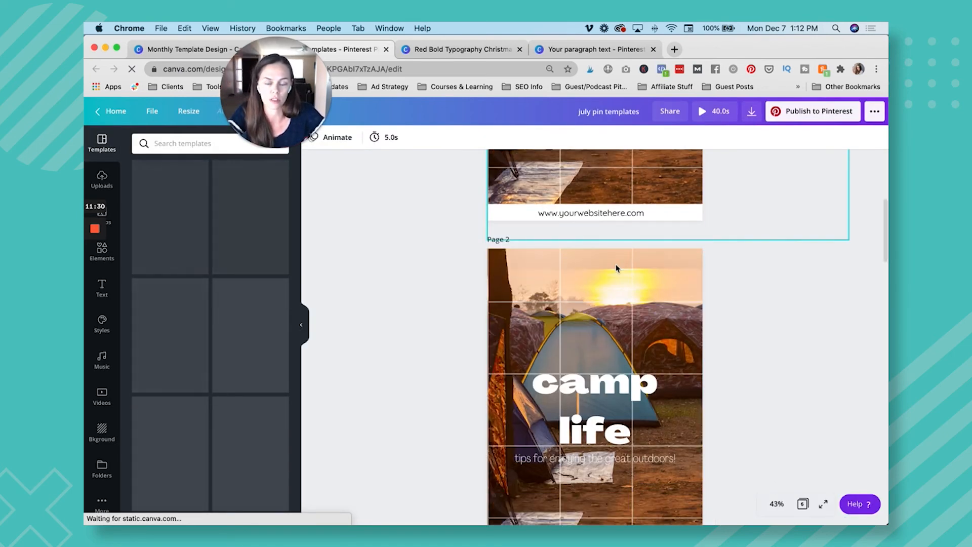
click(804, 504)
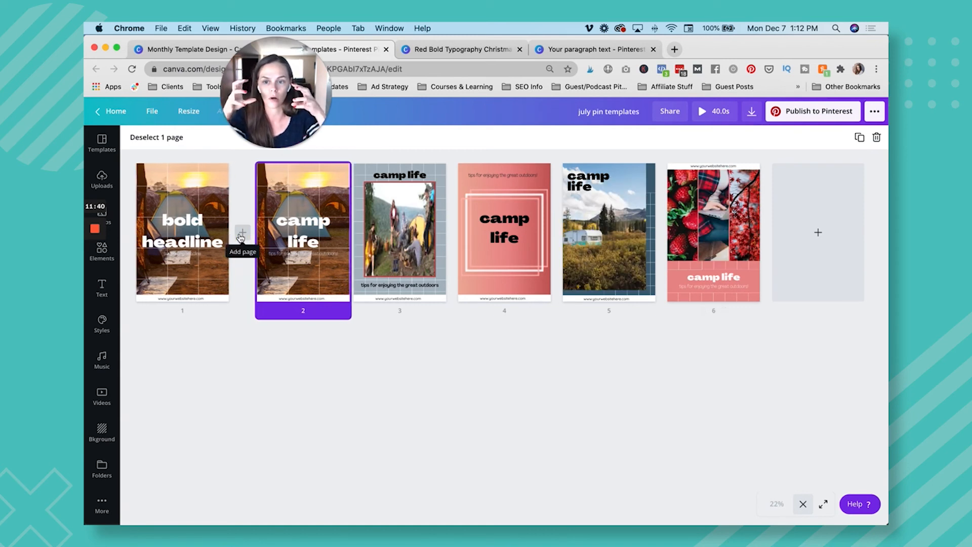
drag(289, 238, 319, 243)
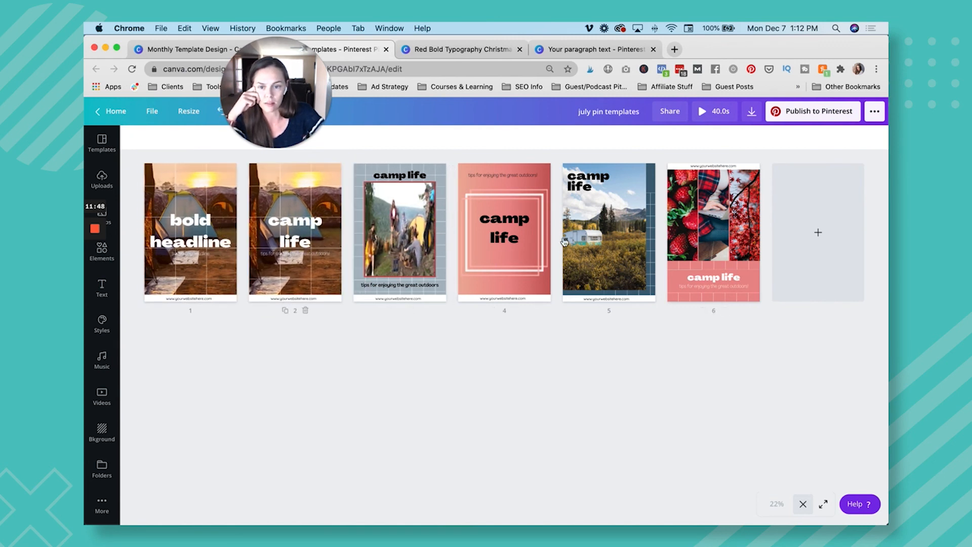
mouse_move(698, 250)
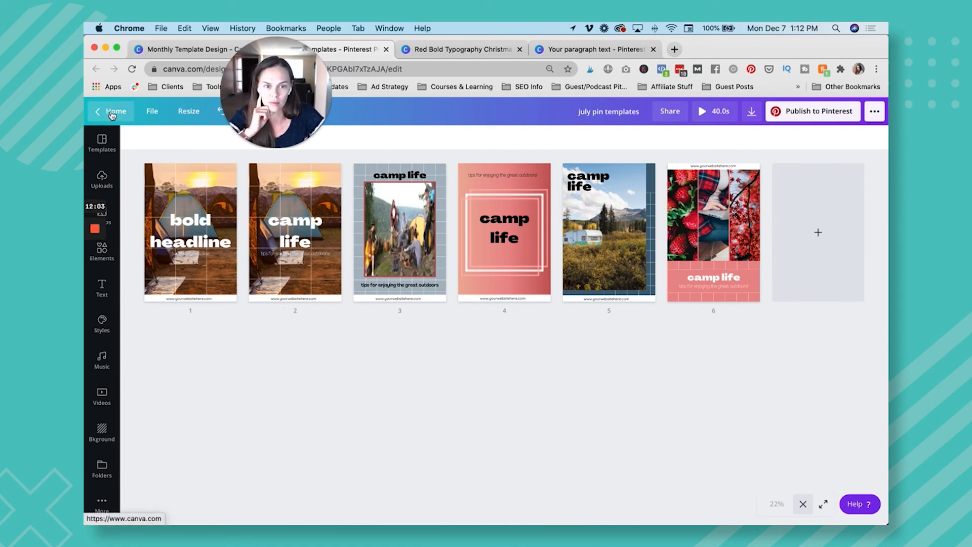
Start a Pinterest post for the board "How to Create Pins with Canva" and title it "Pinterst test image".
click(793, 114)
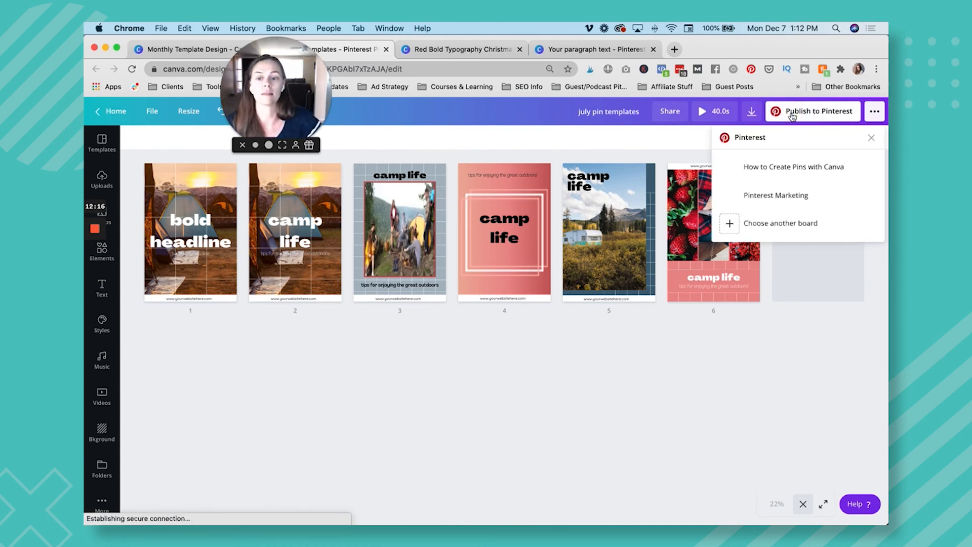
click(806, 173)
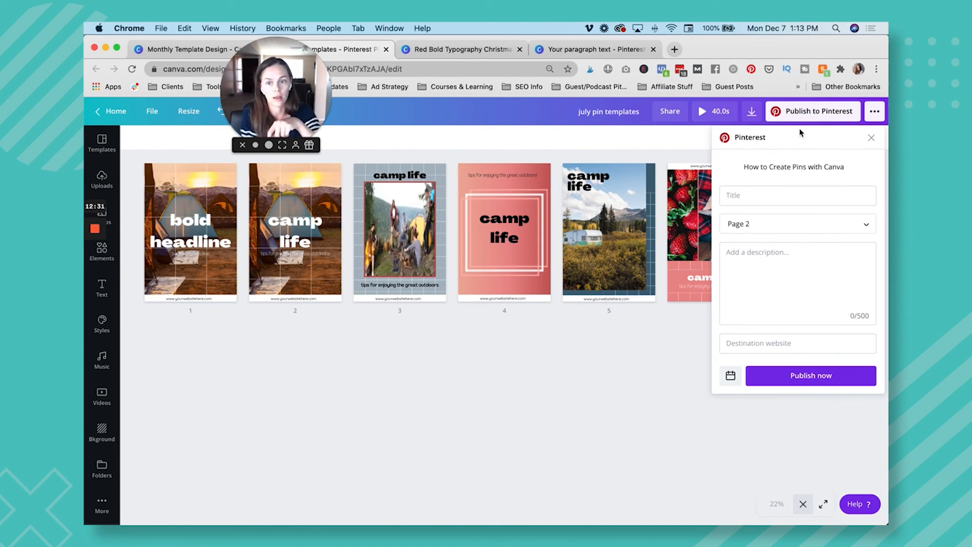
click(786, 191)
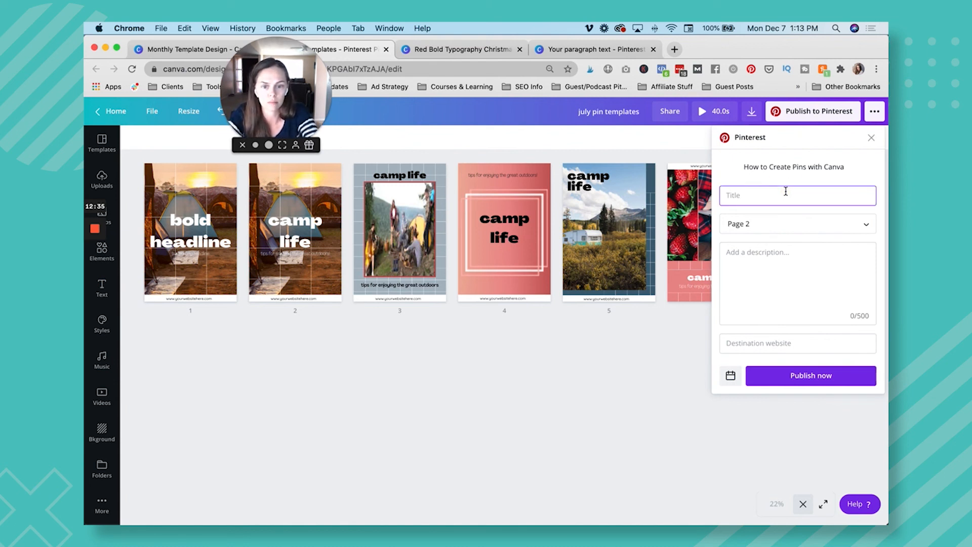
text(Pinters)
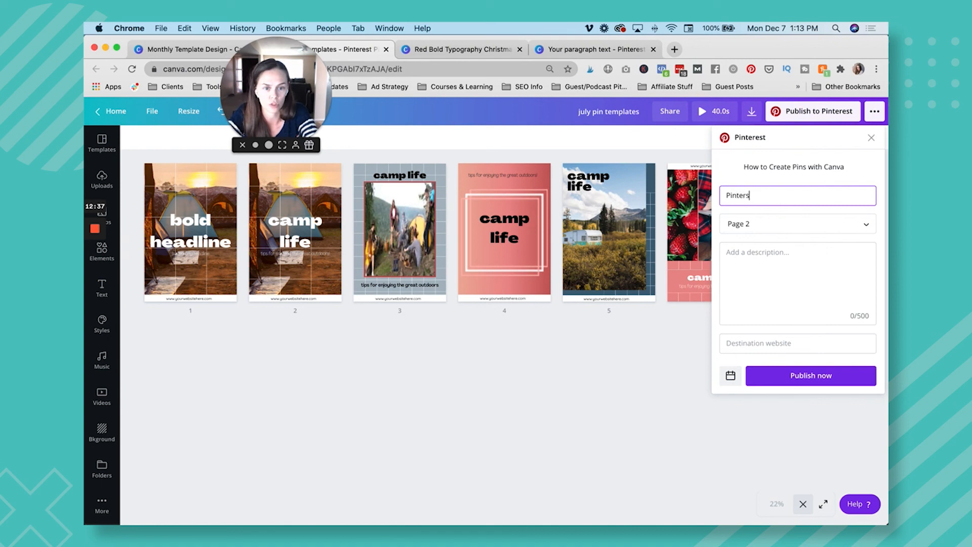
text(t test Image)
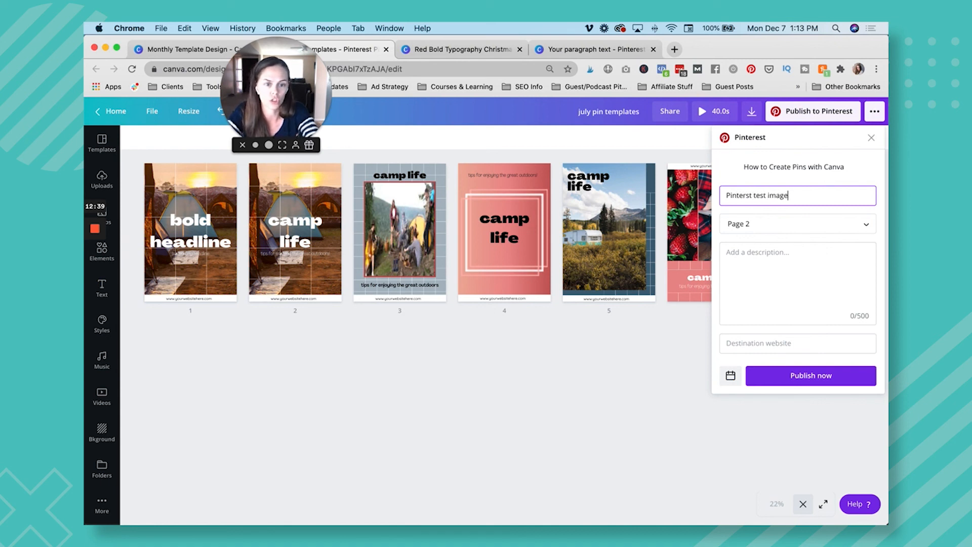
Choose Page 2 as the image for the Pinterest post and enter "Write description" as its description.
click(784, 223)
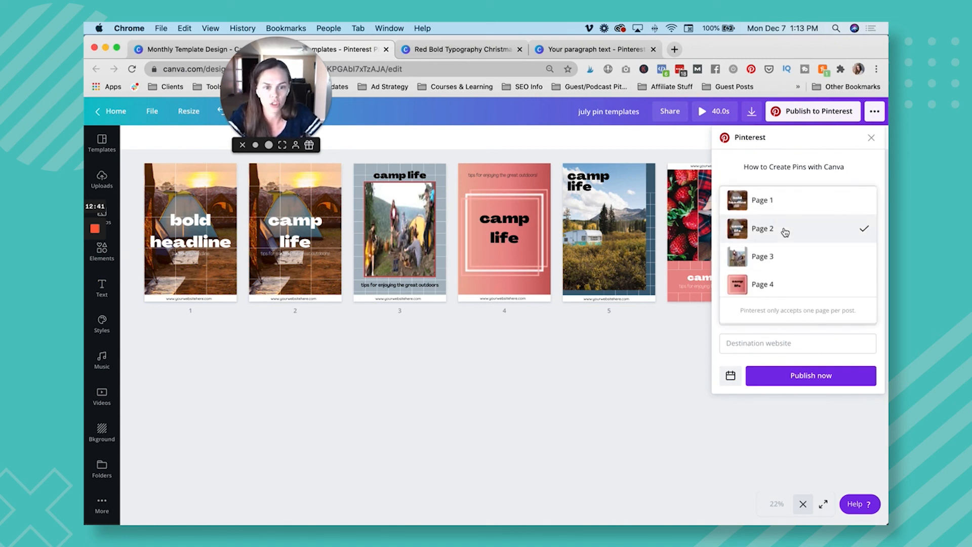
click(785, 226)
click(782, 272)
text(Wreite)
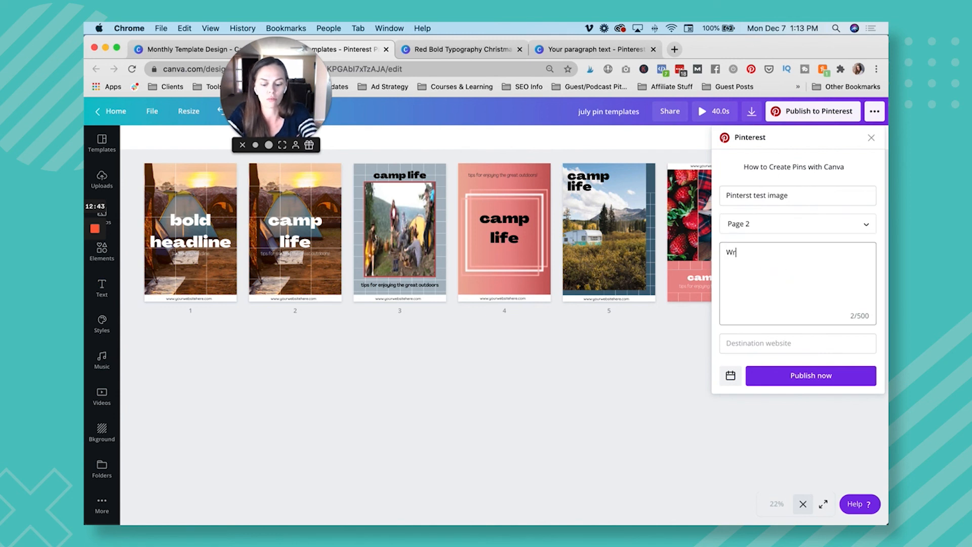
key(BackSpace)
key(BackSpace)
key(BackSpace)
key(BackSpace)
text(ite )
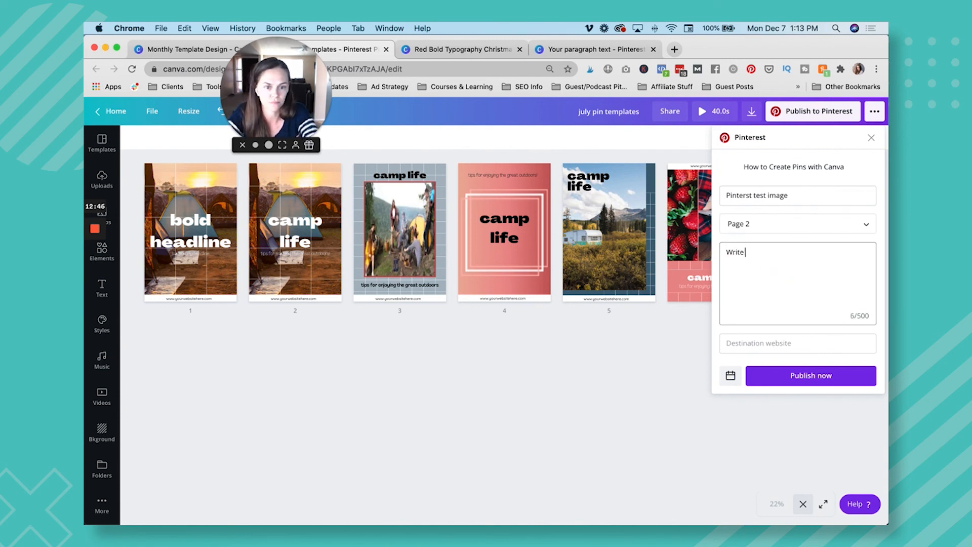
text(description)
Enter "URL goes here" as the destination website and schedule the post for Monday, Dec 7, 02:13 PM.
key(Tab)
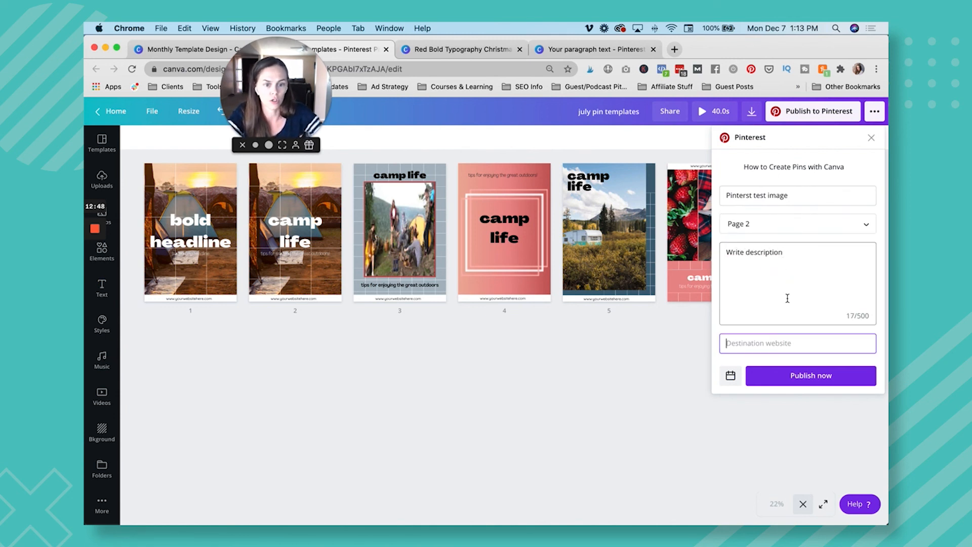
text(URL g)
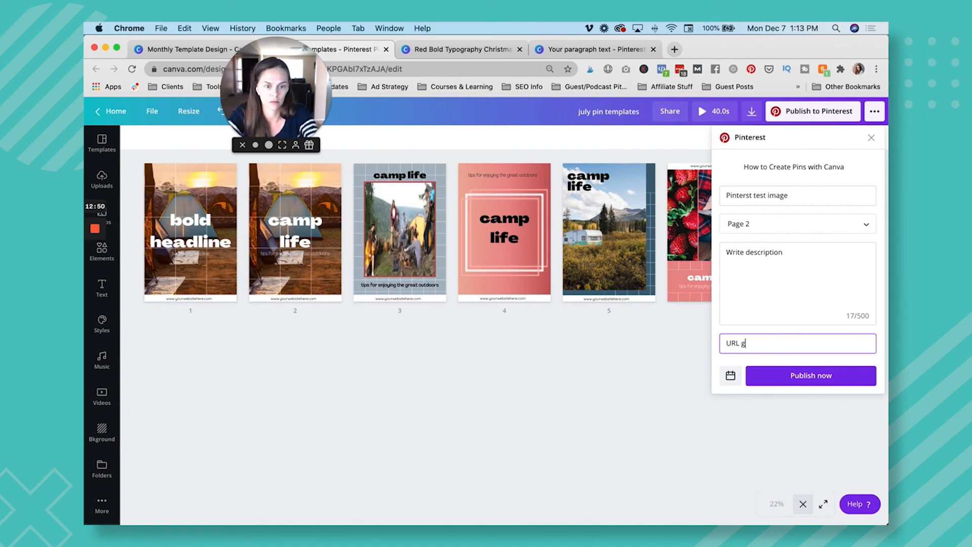
text(oes here)
click(731, 375)
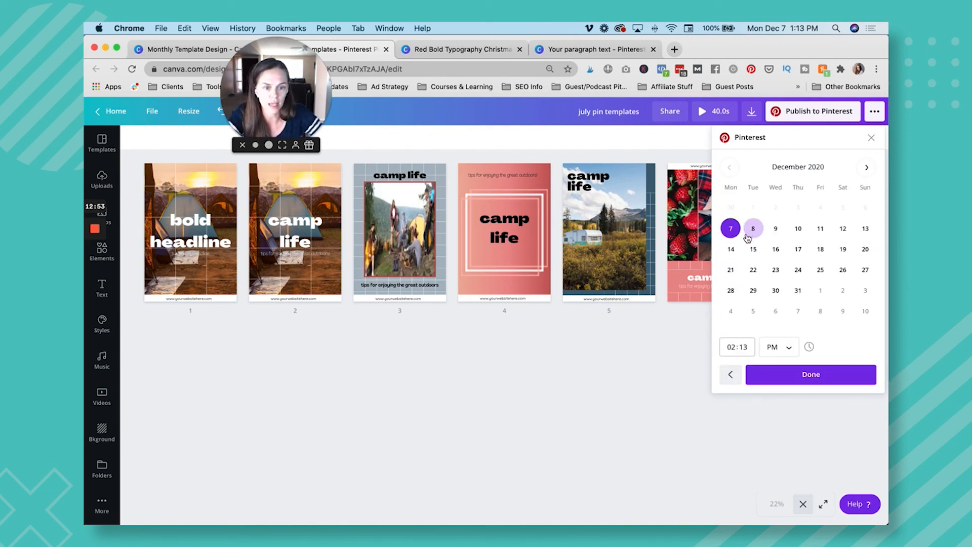
click(786, 381)
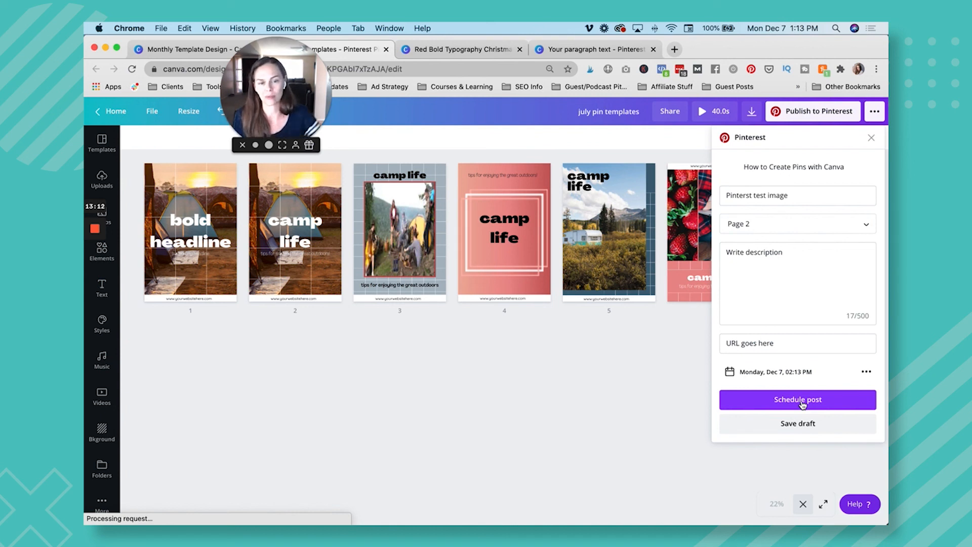
click(803, 405)
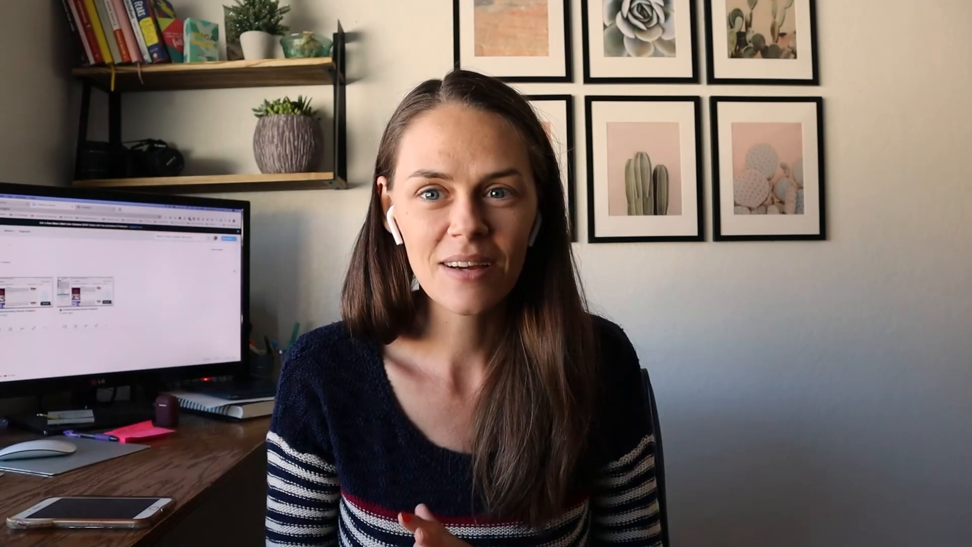